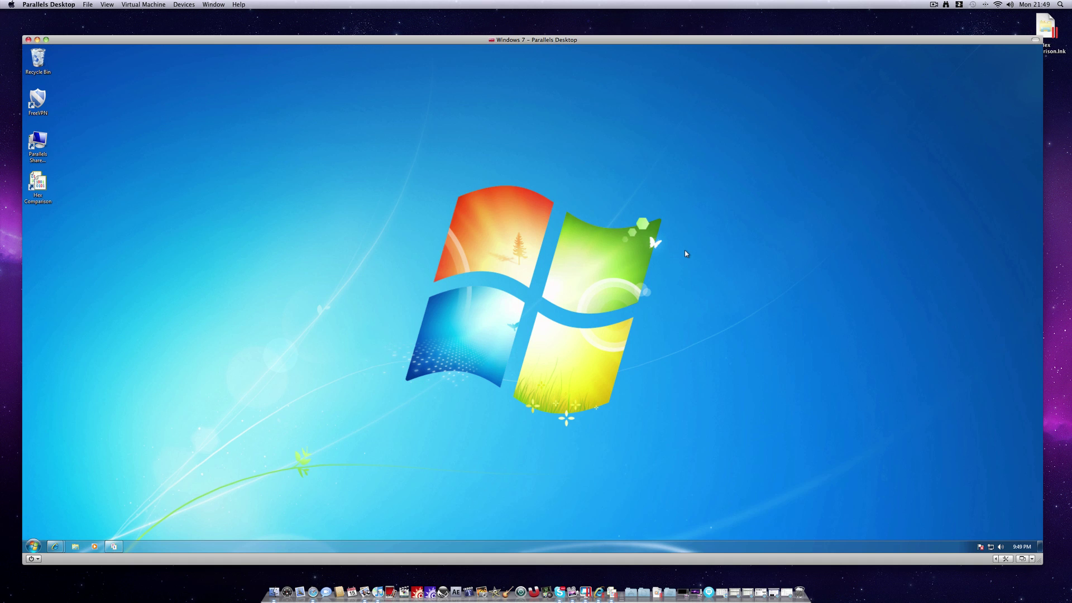
- Look at the contents of the nandpro folder on the C: drive, and close the file window
click(33, 546)
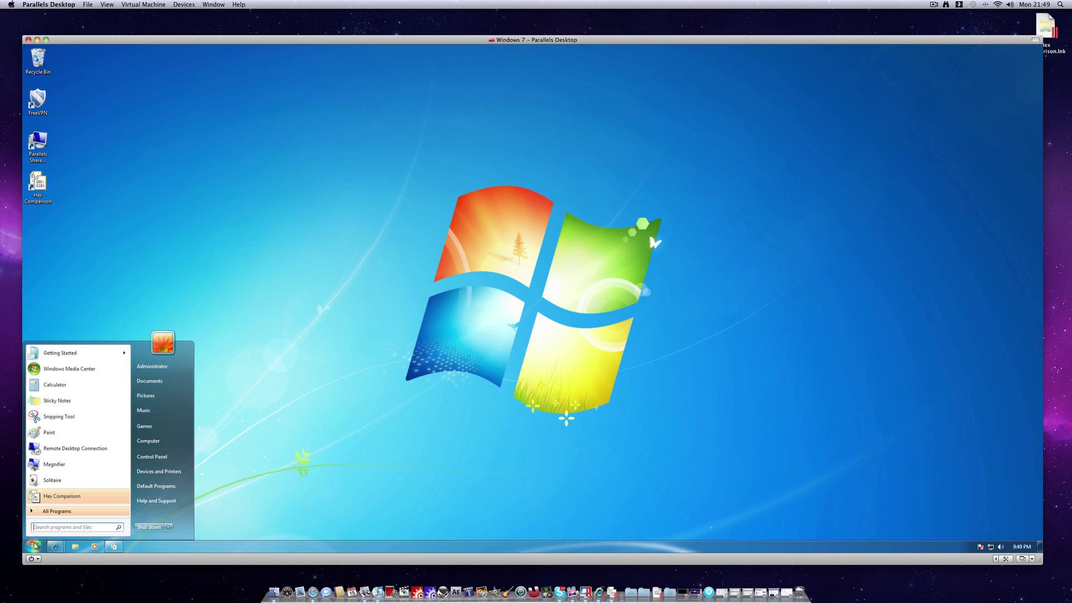
click(168, 442)
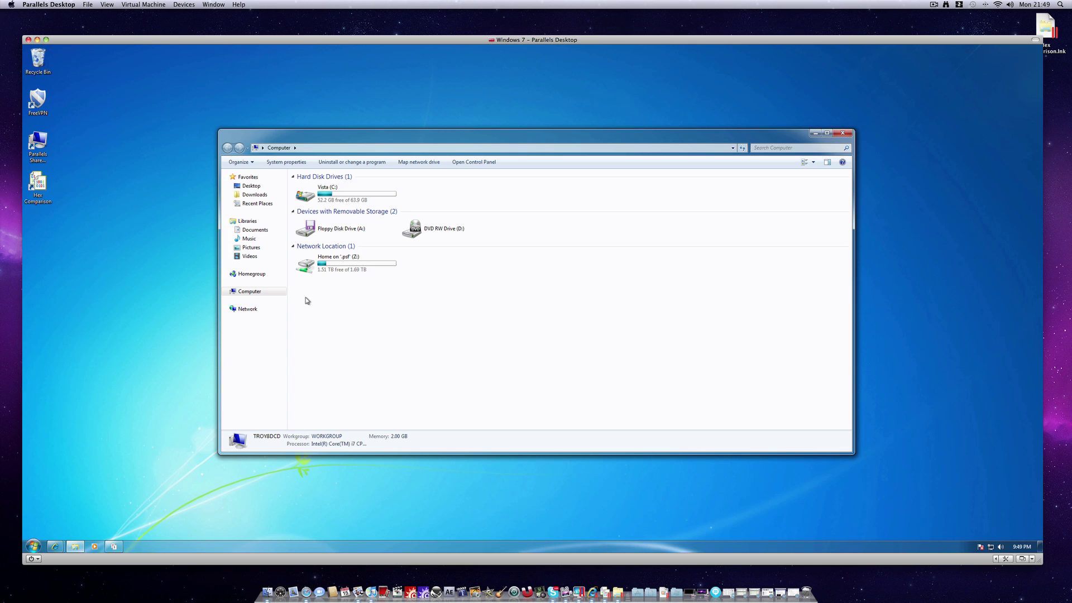
double_click(335, 193)
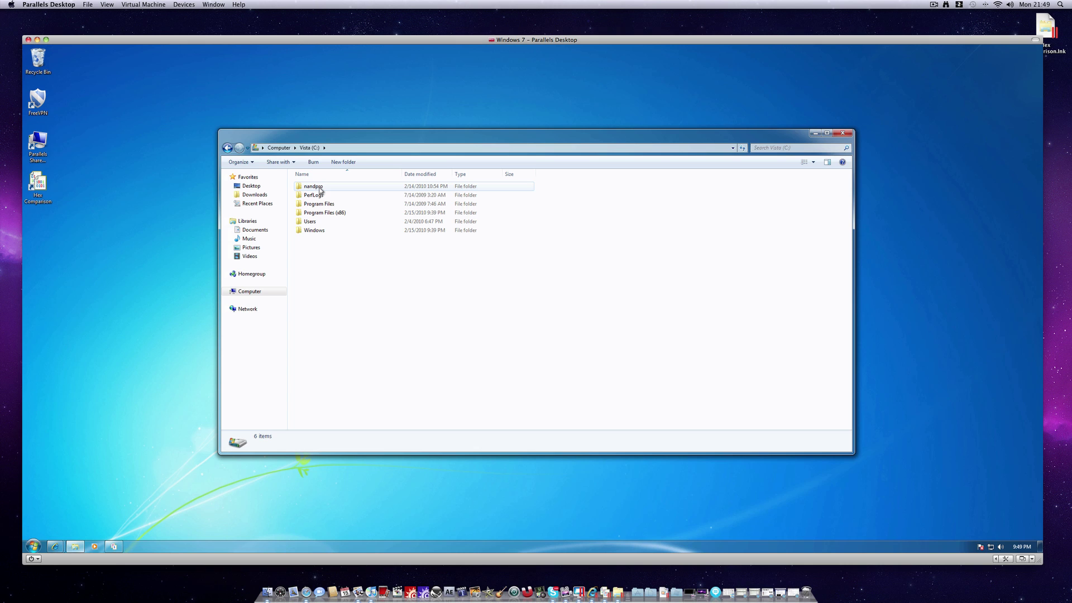
double_click(320, 188)
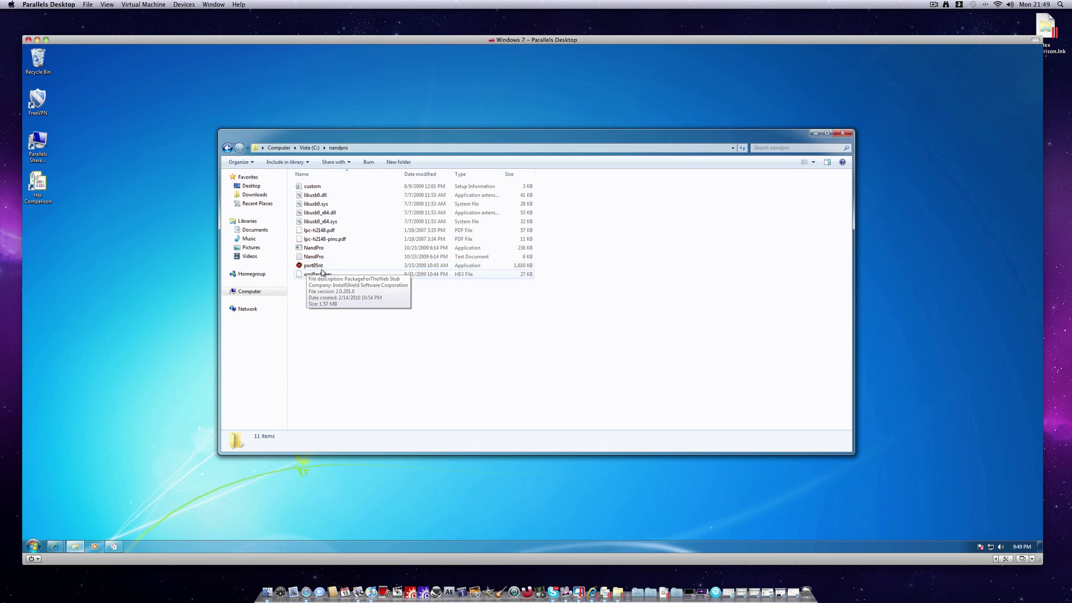
click(847, 134)
- Open a cmd command prompt and move its window toward the middle of the desktop
click(43, 542)
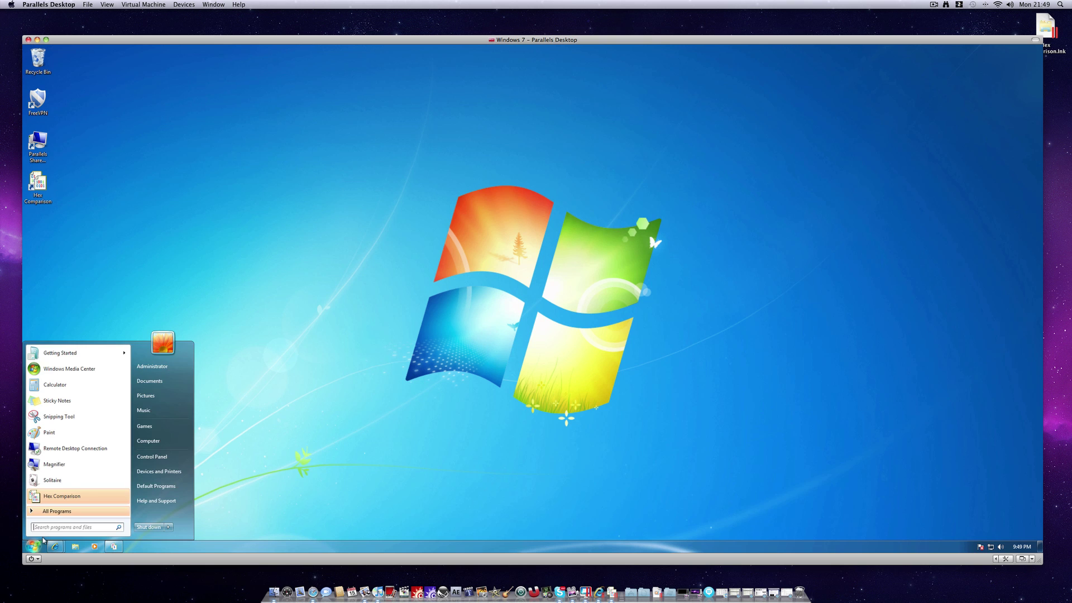
click(63, 525)
text(cmd)
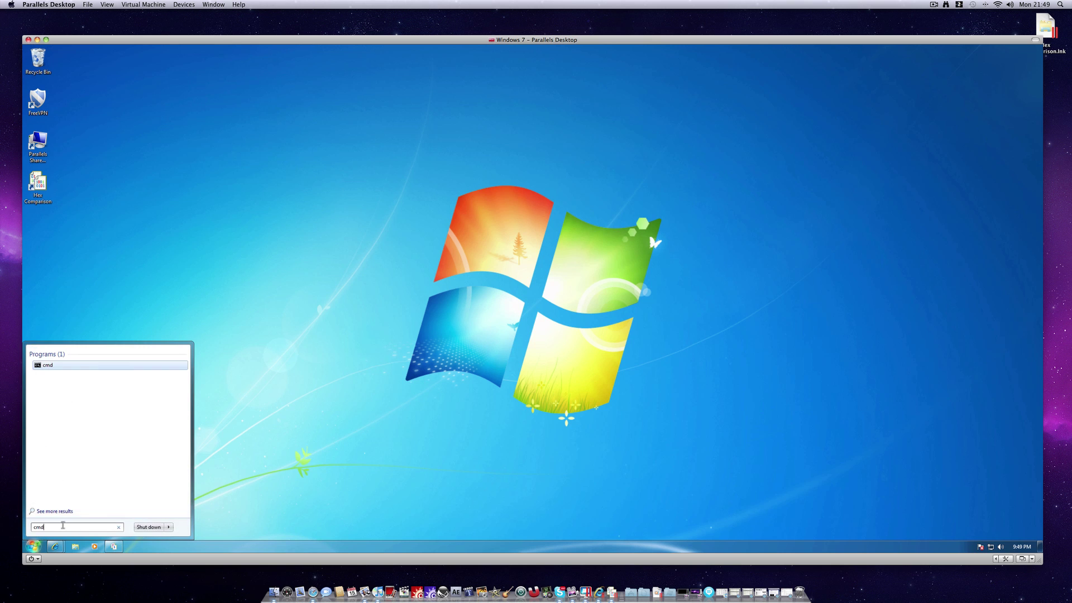
key(Return)
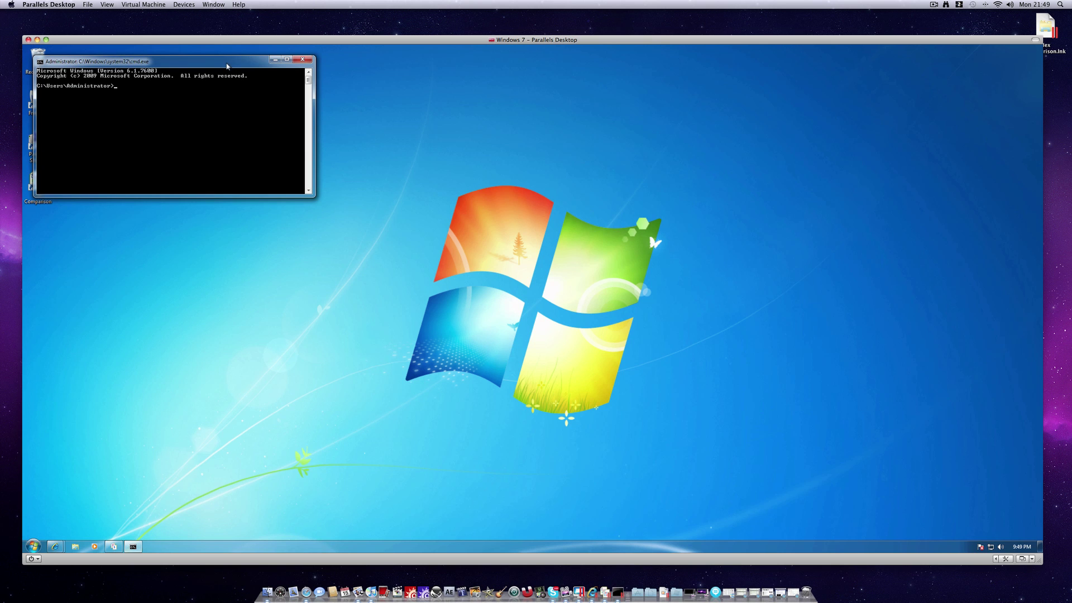
drag(188, 61, 674, 279)
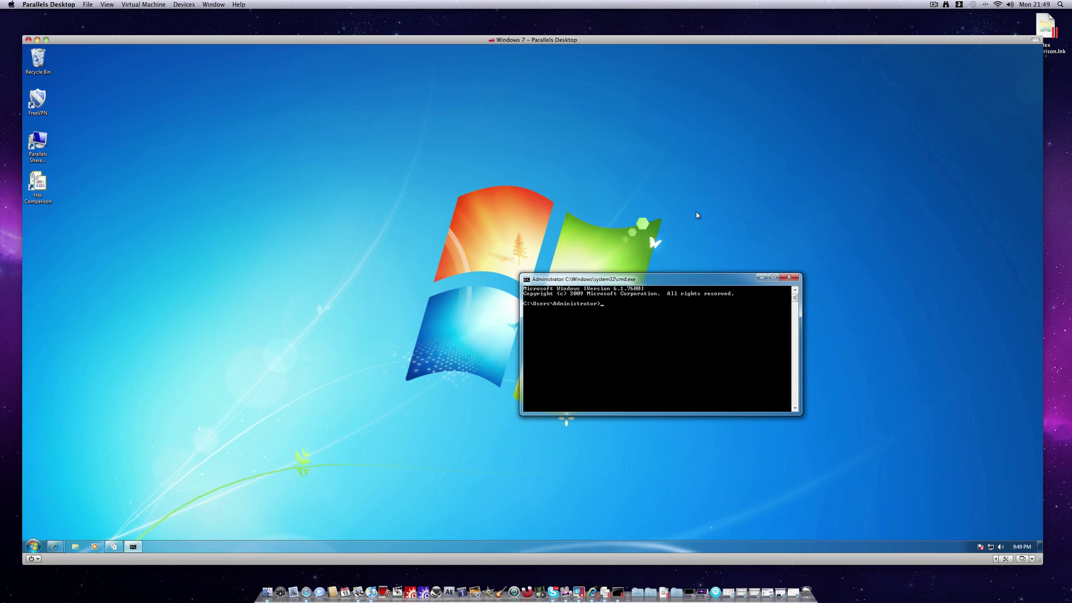
- Go up two directory levels to the root of C: and list its contents with dir
text(cd..)
key(Return)
text(cd..)
key(Return)
text(dir)
key(Return)
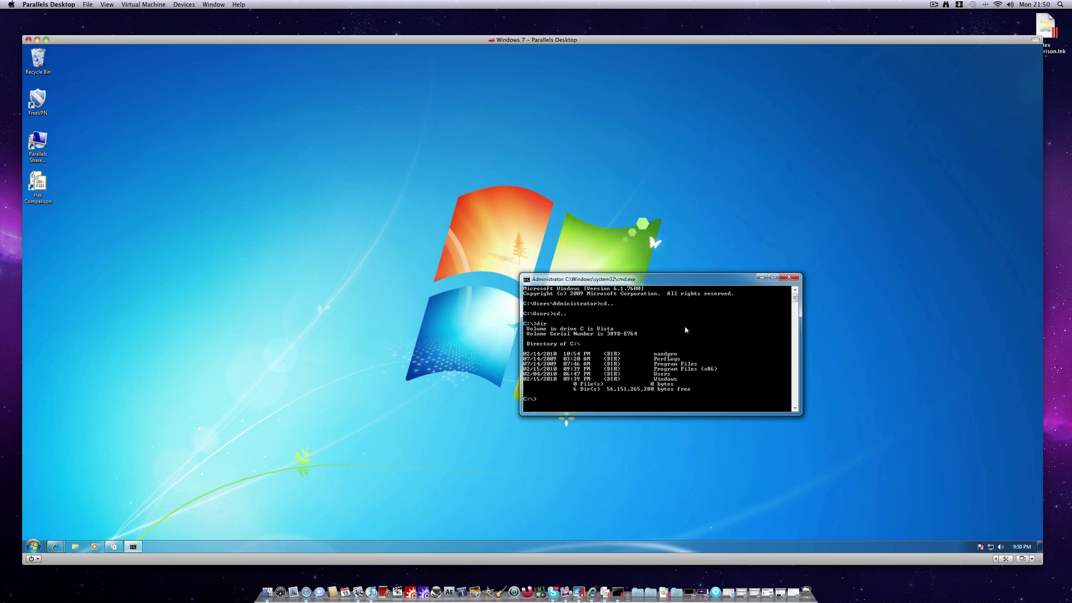
- Change into the nandpro directory, enter the dump command "nandpro lpt: -r16 orig1.bin", and close the command prompt
text(cd nandpro)
key(Return)
text(nandp)
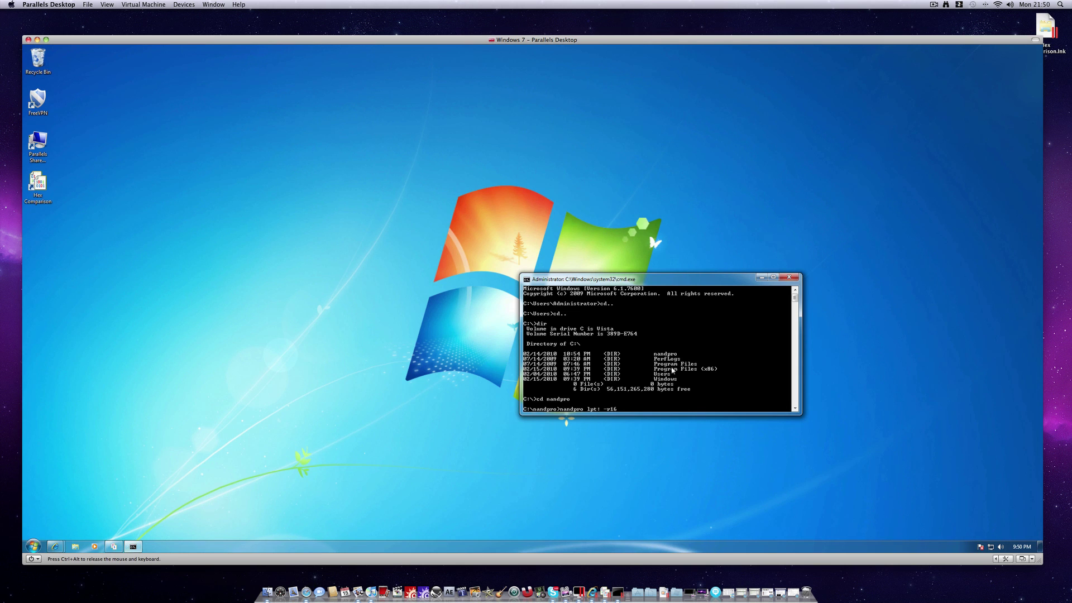
text(orig1.bi)
key(BackSpace)
key(BackSpace)
key(BackSpace)
text(bin)
click(789, 277)
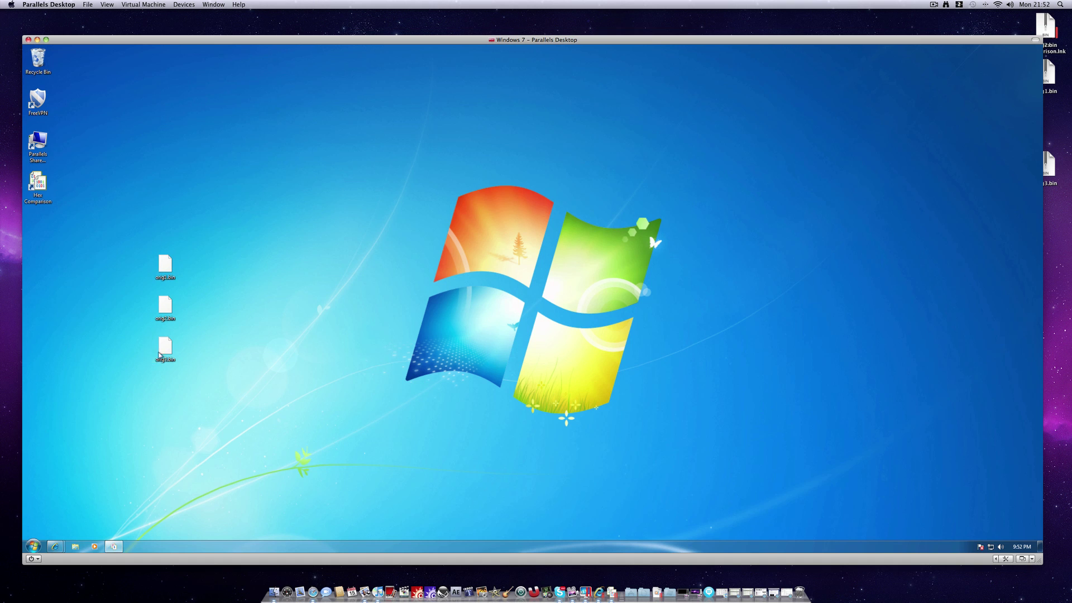
- Bring up Hex Comparison and load orig1.bin from the Desktop as File 1
click(115, 547)
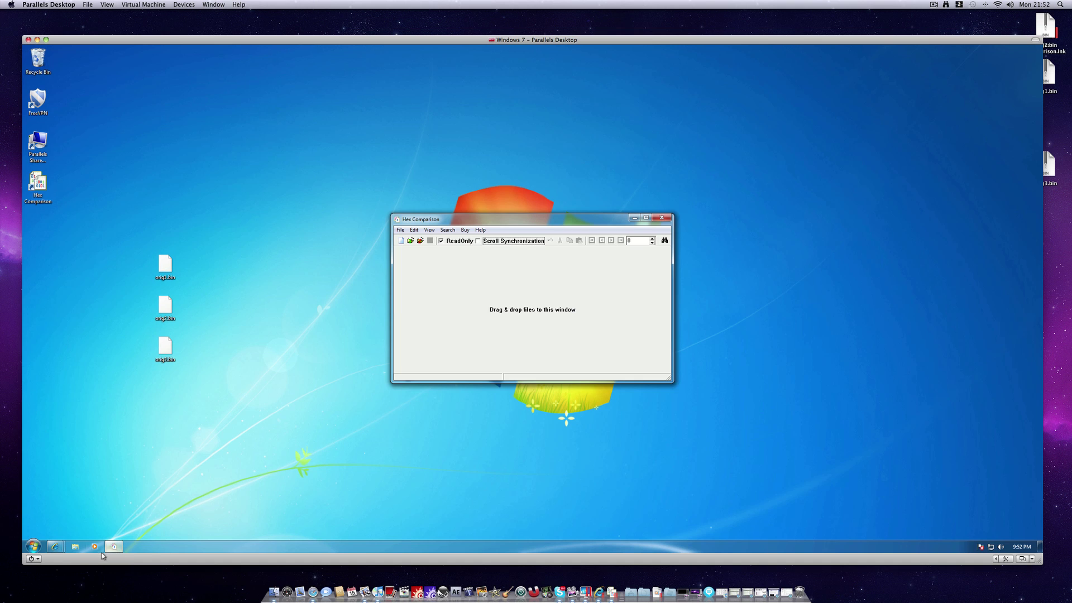
click(400, 230)
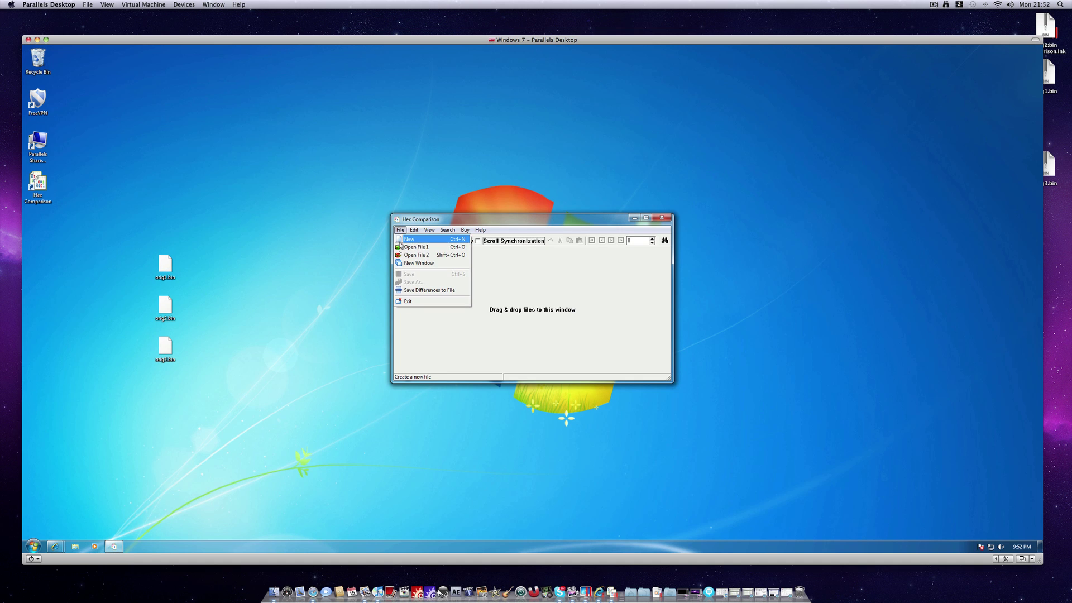
click(416, 246)
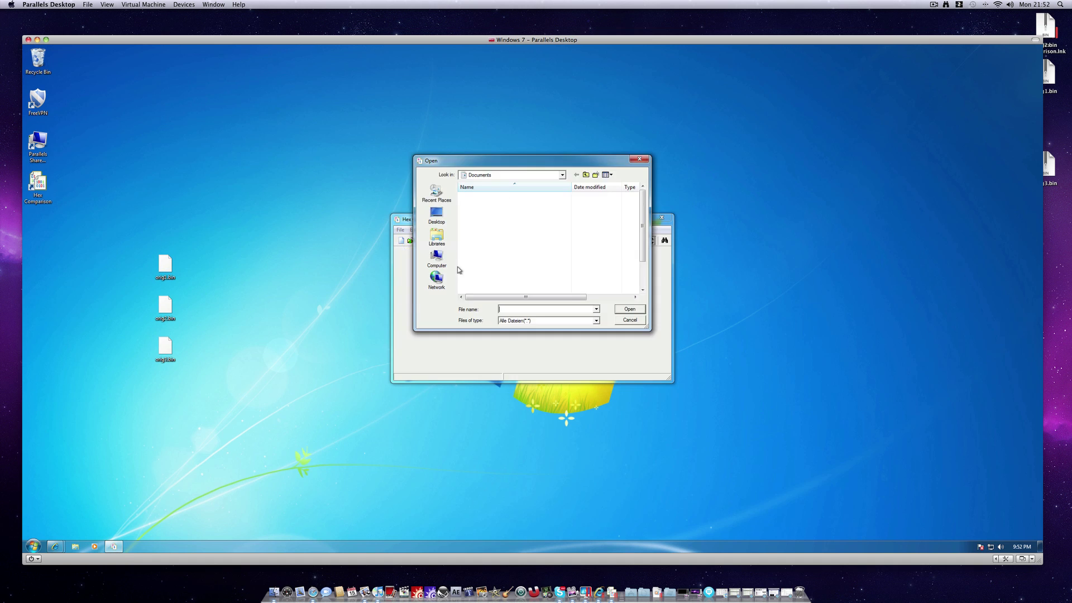
click(436, 215)
scroll(642, 297, down, 5)
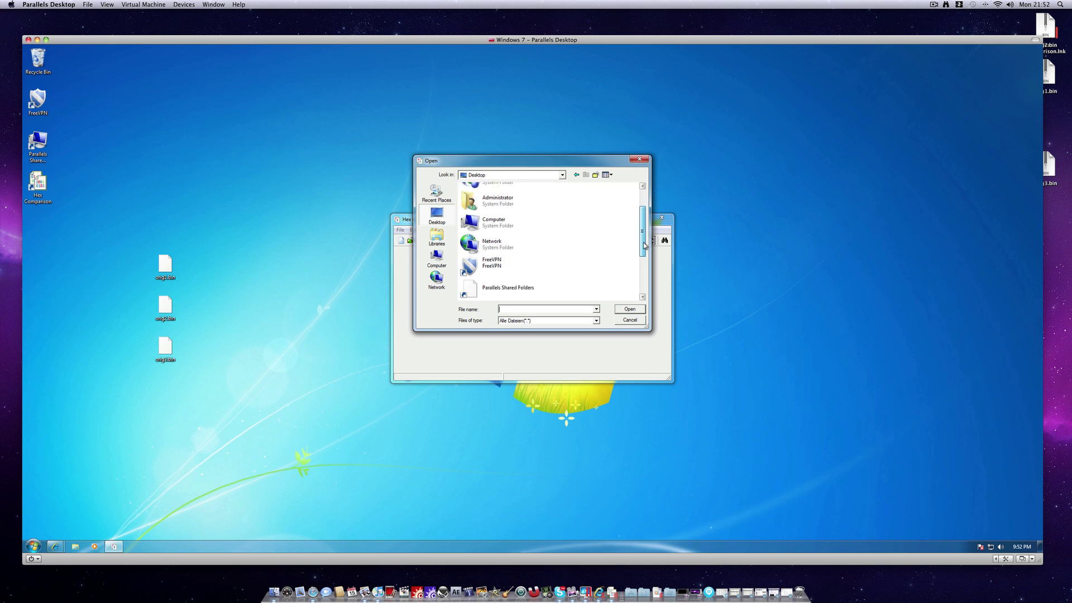
click(482, 287)
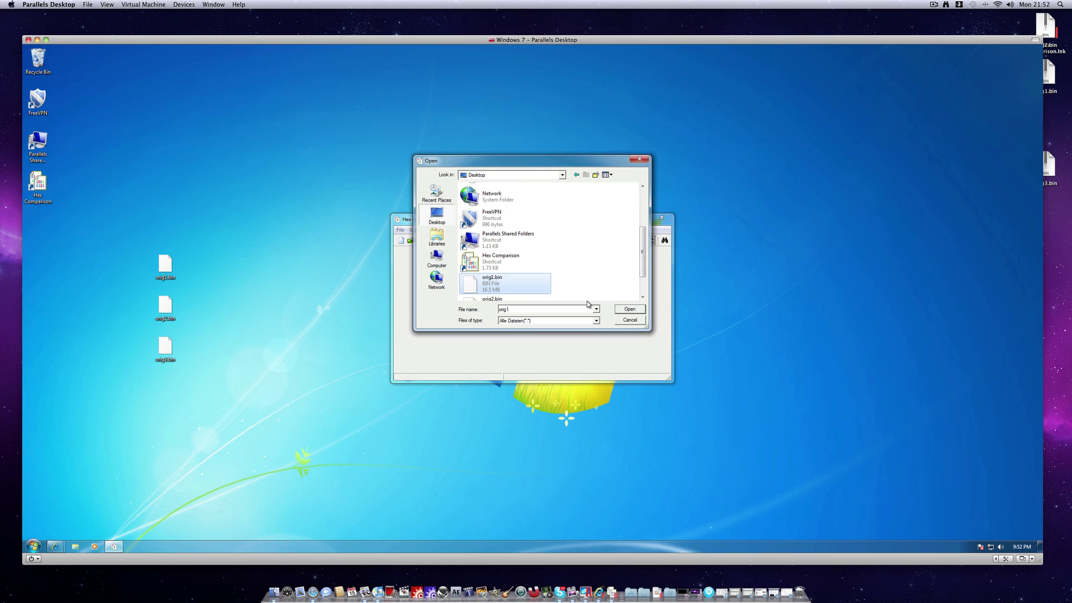
click(620, 310)
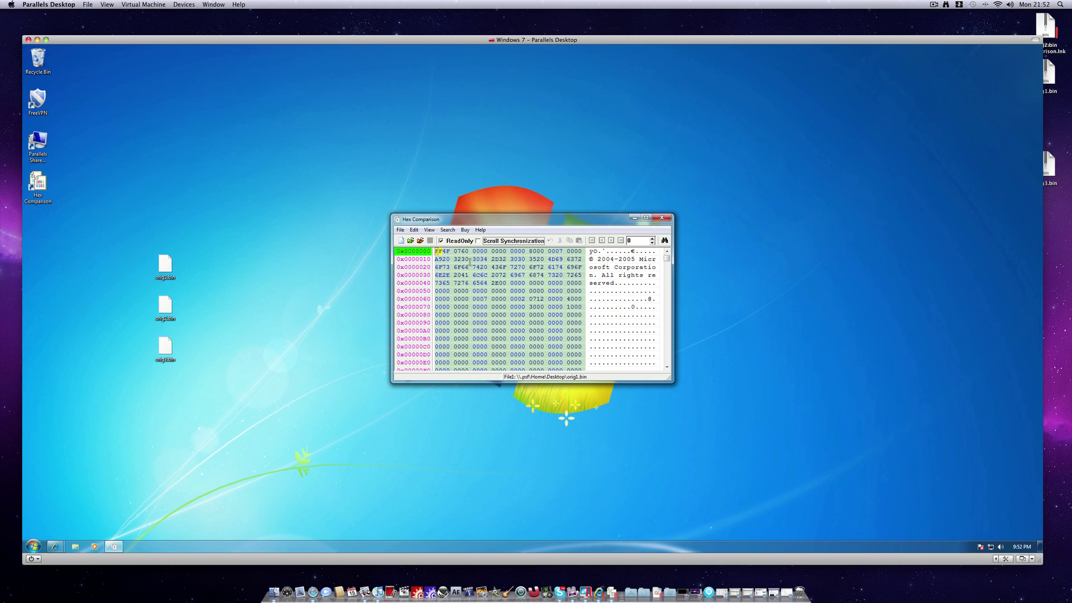
- Load orig2.bin from the Desktop as File 2 and look through the comparison with orig1.bin
click(400, 230)
click(419, 256)
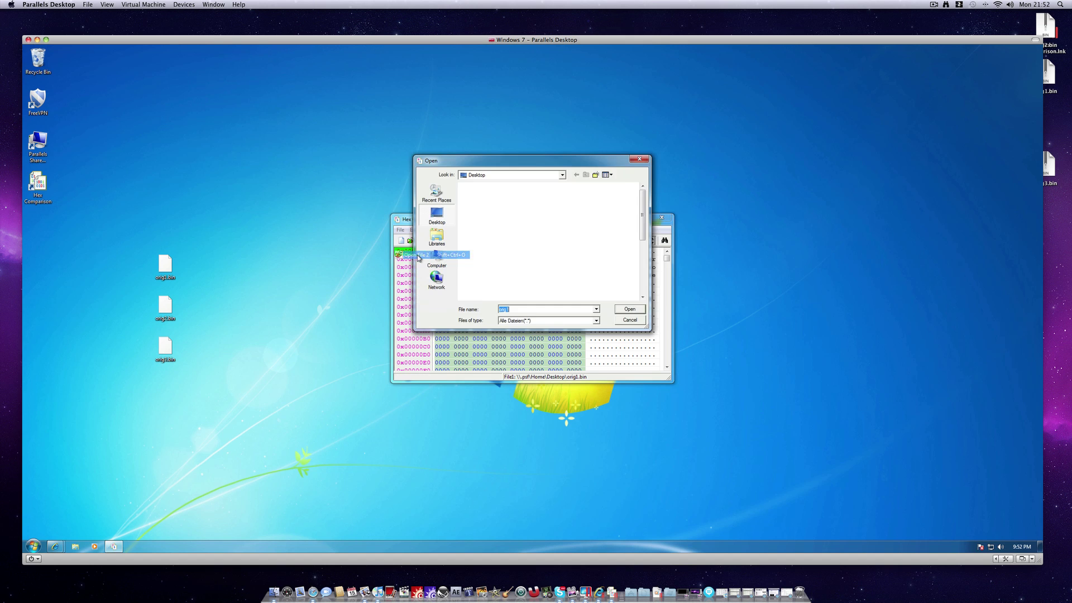
drag(640, 228, 643, 285)
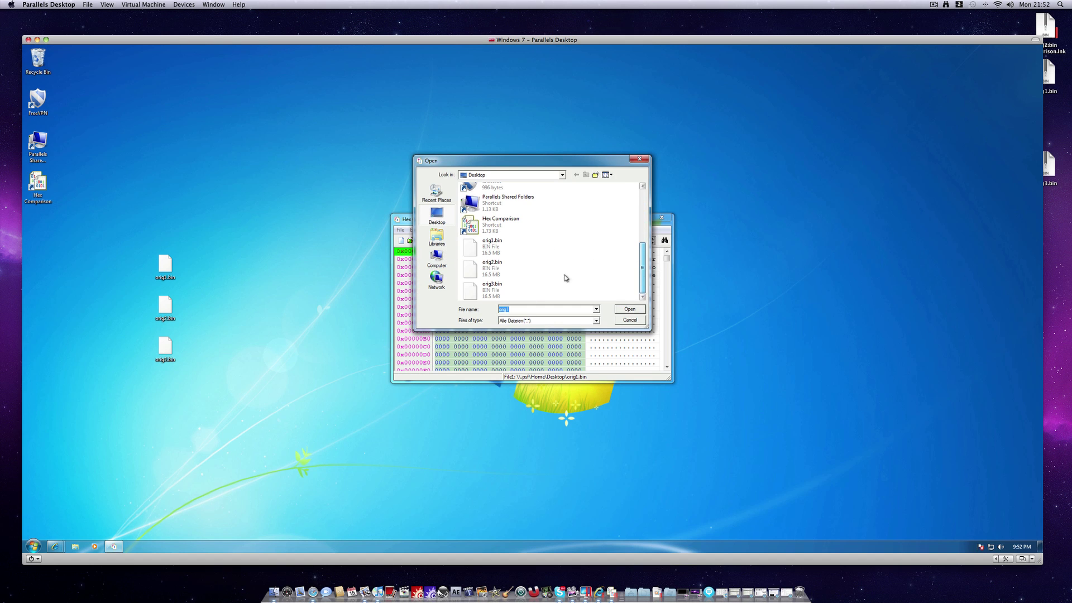
click(561, 274)
click(629, 309)
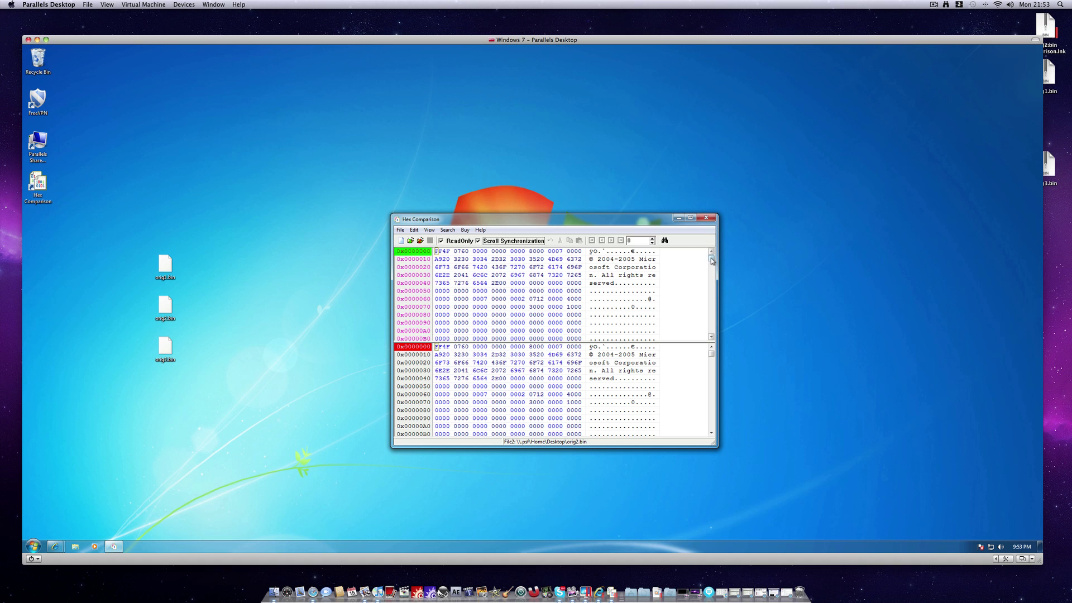
drag(712, 259, 711, 274)
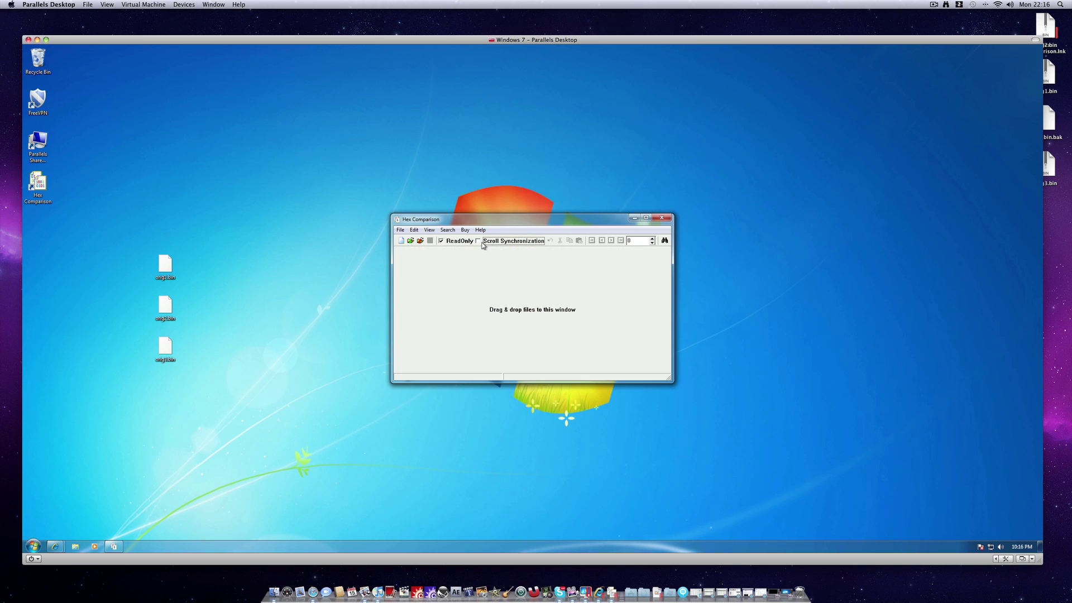
- Load orig2.bin from the Desktop as File 1 in the empty Hex Comparison window
click(400, 230)
click(429, 252)
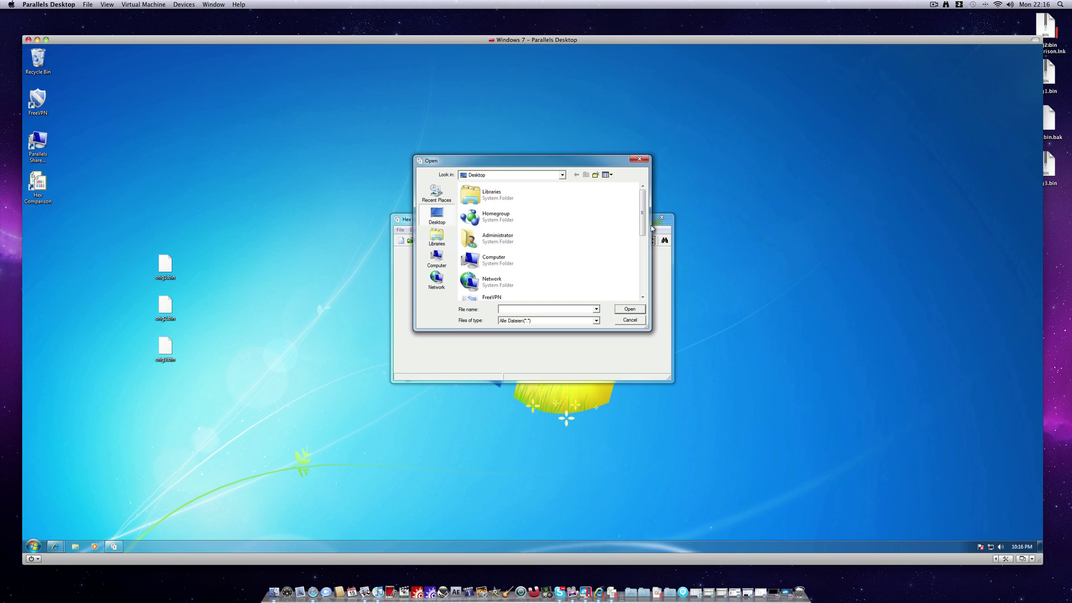
drag(648, 215, 646, 287)
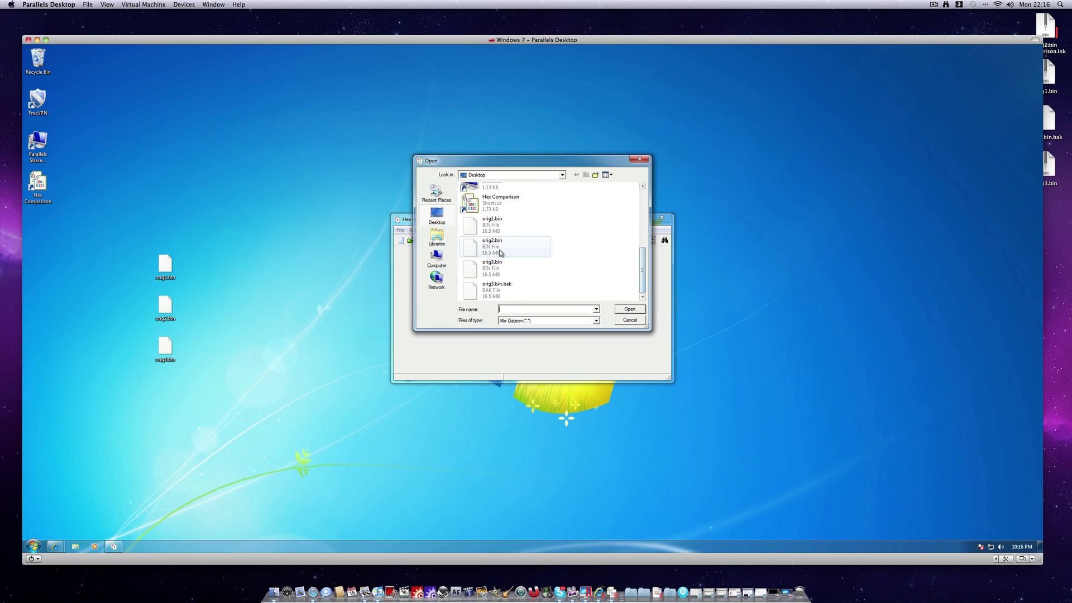
click(491, 246)
click(630, 309)
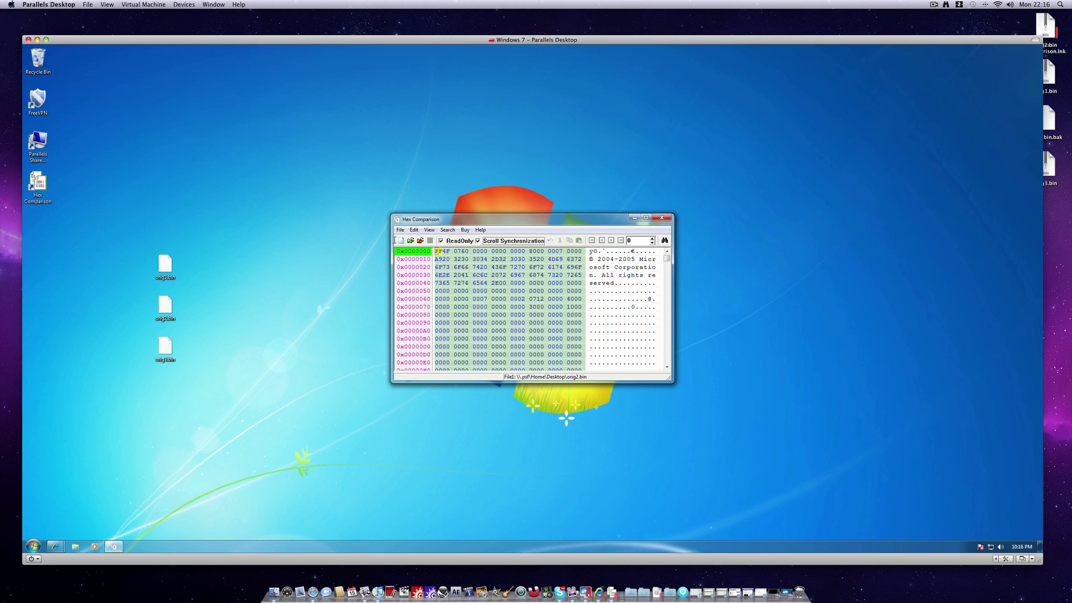
- Load orig3.bin from the Desktop as File 2 to compare it with orig2.bin
click(400, 230)
click(416, 255)
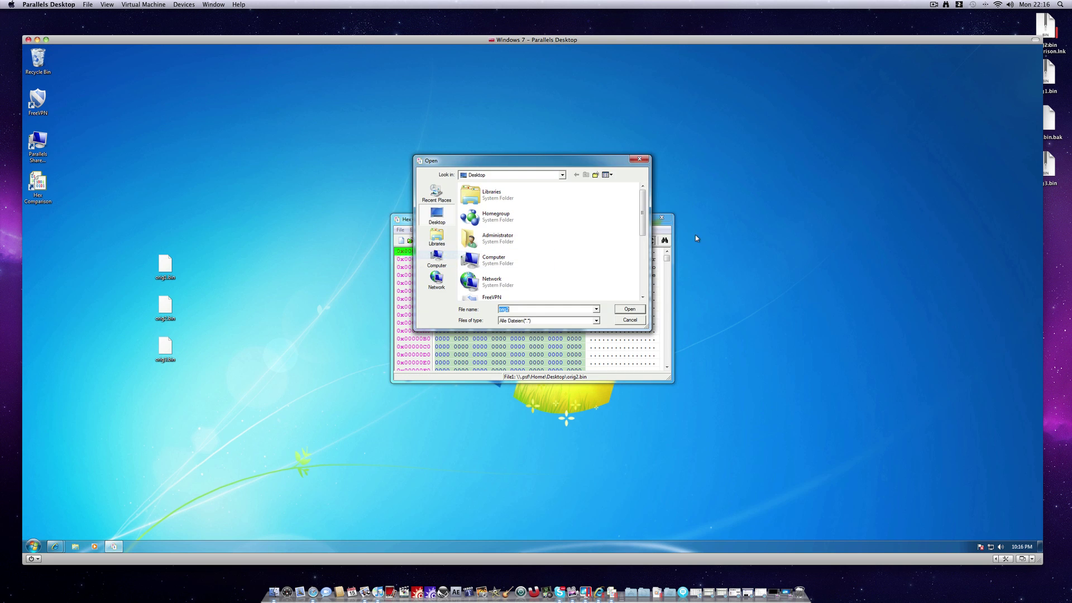
drag(643, 201, 642, 257)
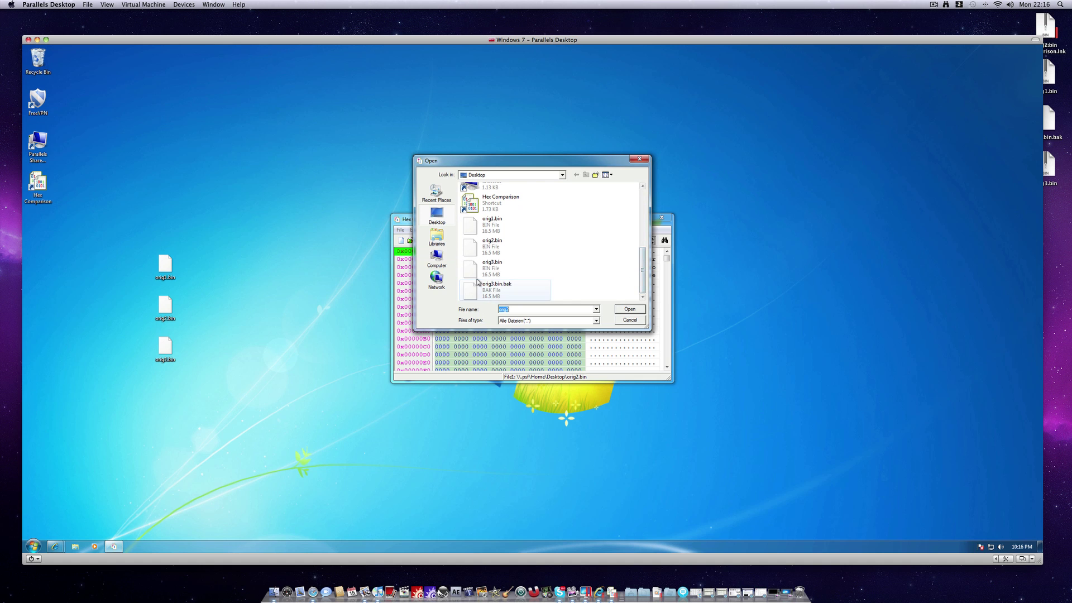
click(503, 268)
click(630, 309)
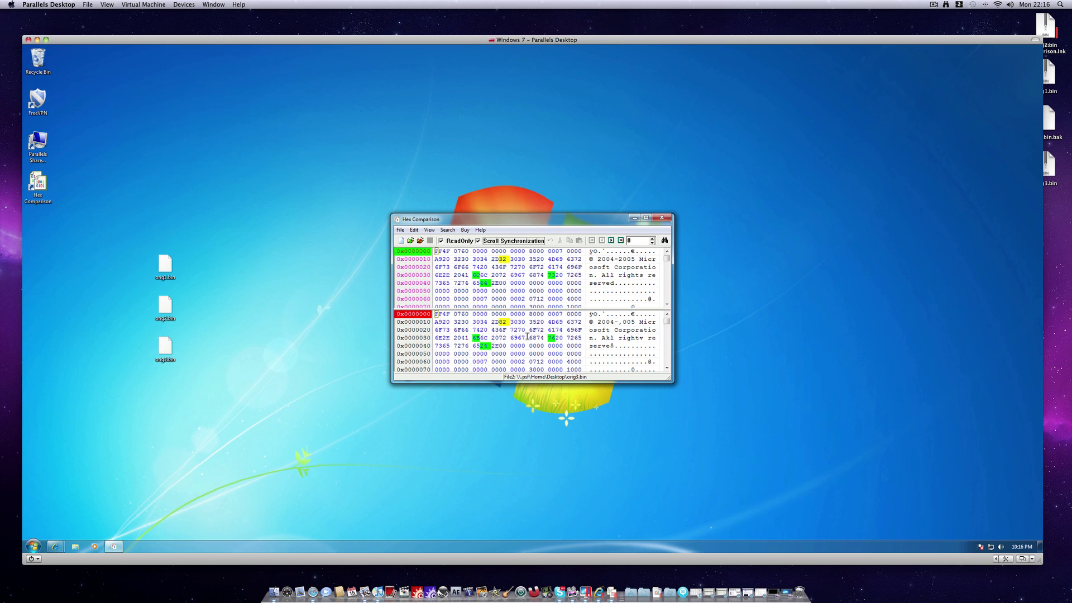
- Enlarge and reposition the Hex Comparison window to examine the differing bytes between orig2.bin and orig3.bin
drag(555, 226, 489, 151)
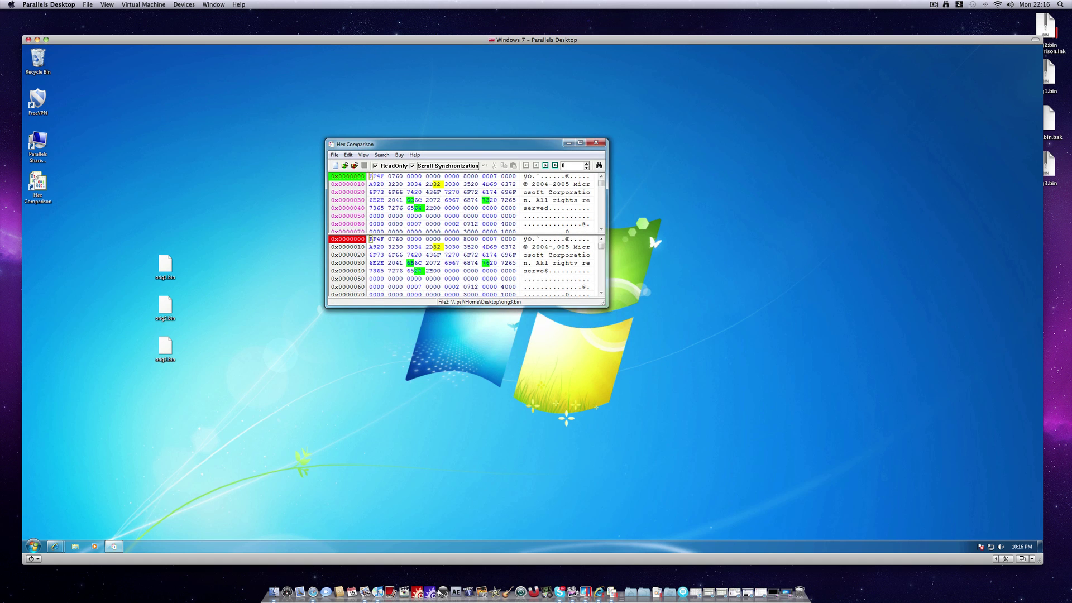
drag(609, 307, 788, 539)
mouse_move(783, 183)
mouse_down()
mouse_move(781, 317)
mouse_move(776, 167)
mouse_up()
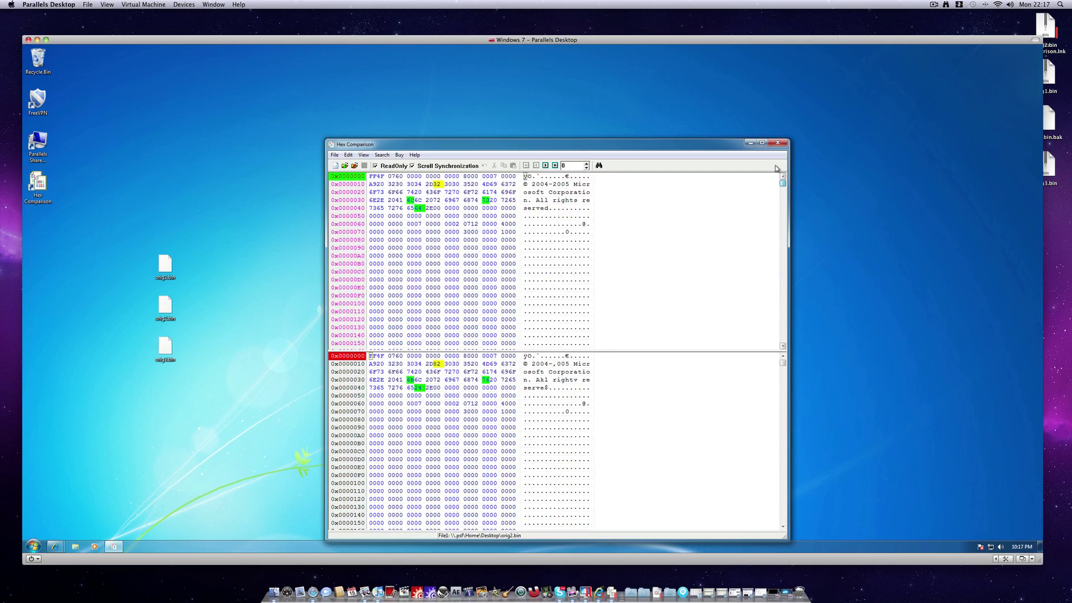
drag(639, 148, 659, 103)
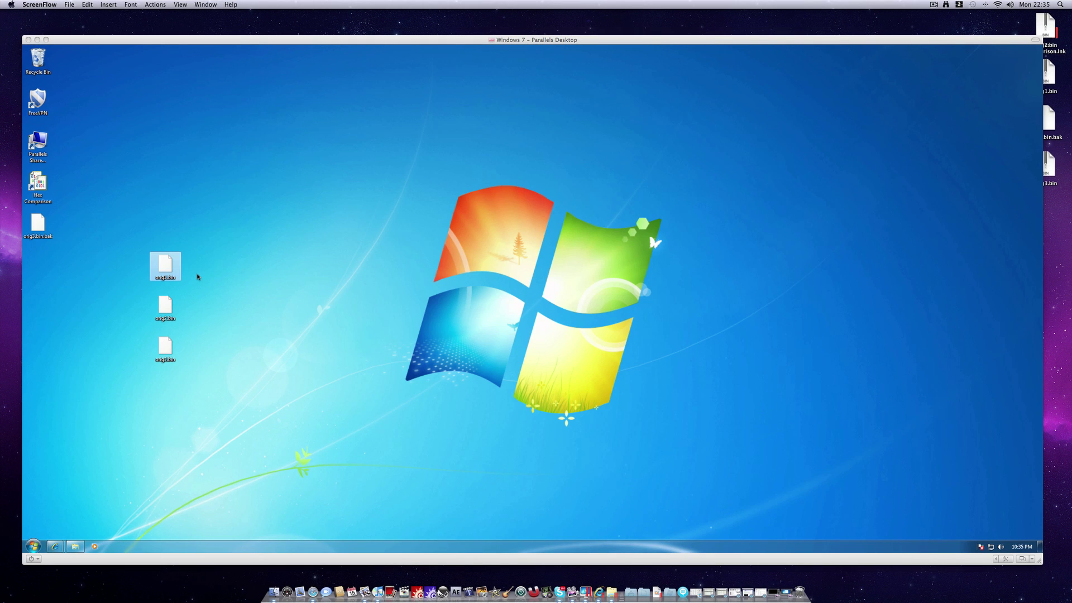
- Set the uppermost .bin dump apart on the desktop, launch Degraded from the Degraded_v1.1 folder, and clear away the folder window
drag(169, 269, 169, 223)
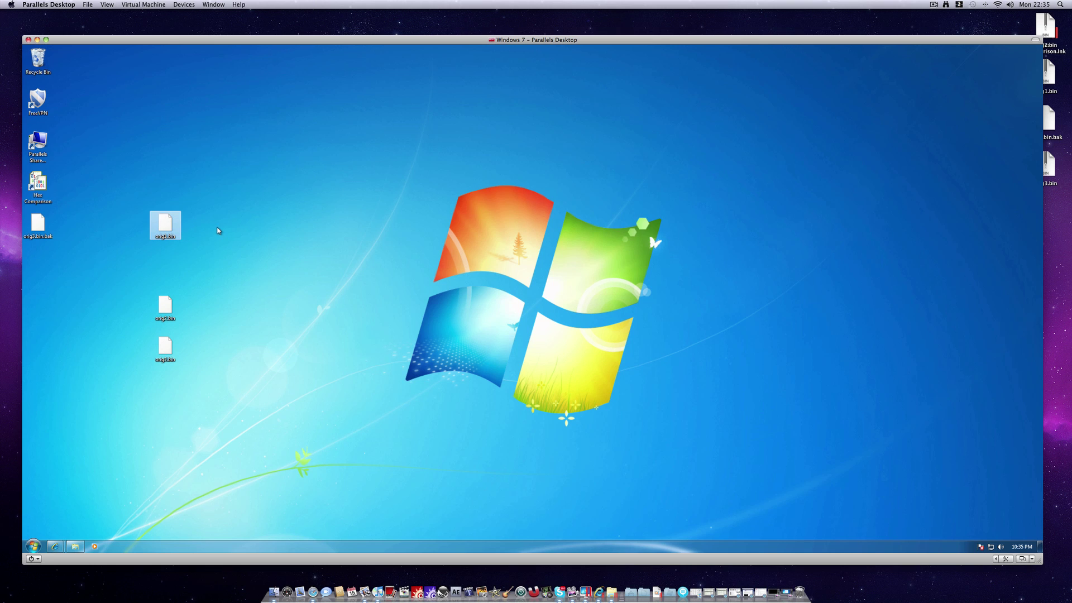
click(75, 546)
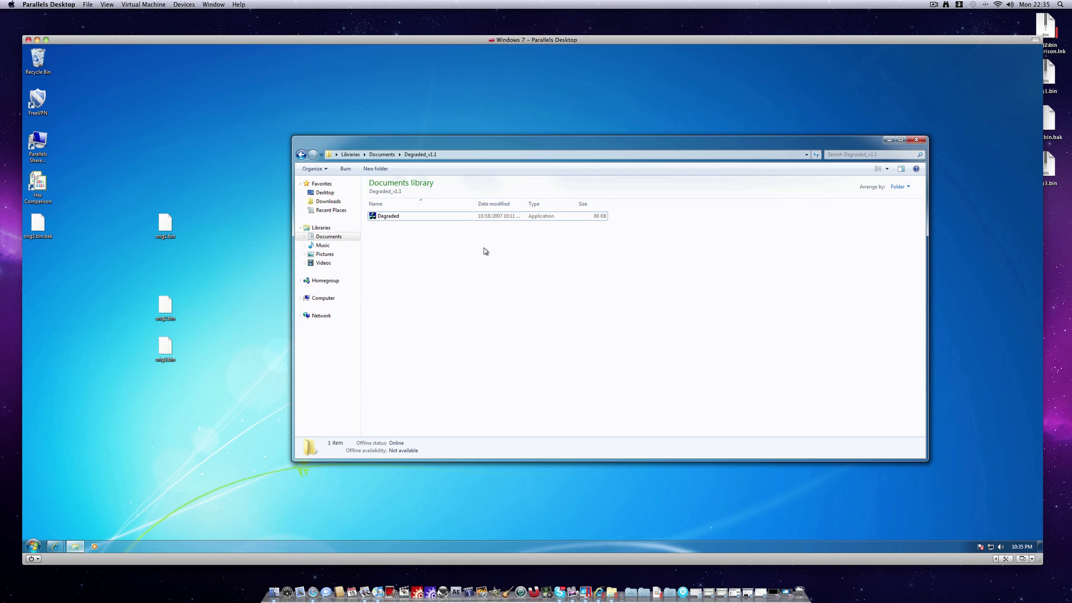
double_click(394, 217)
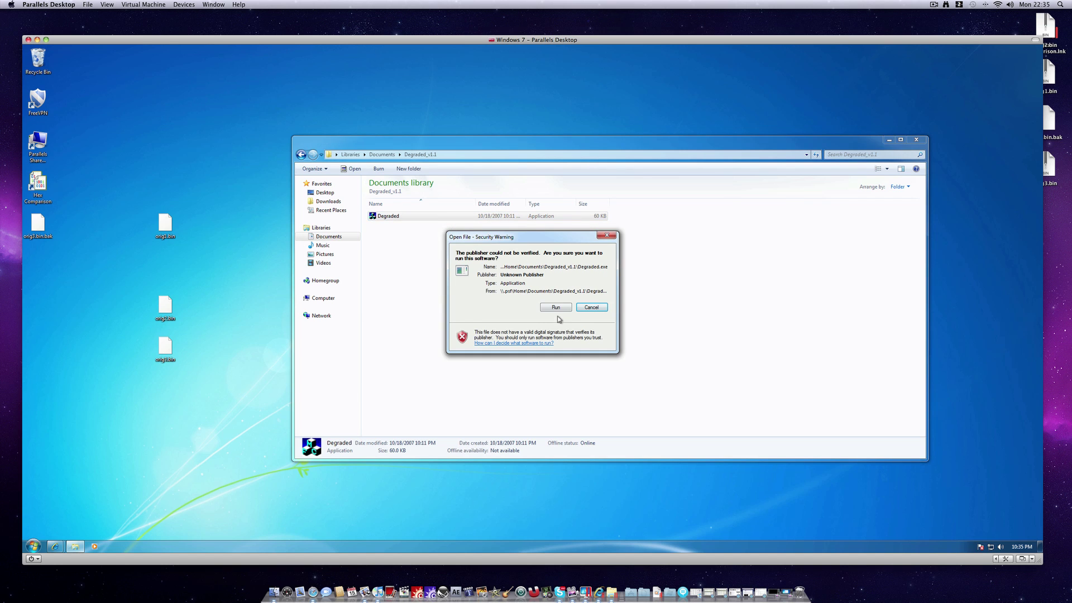
click(557, 308)
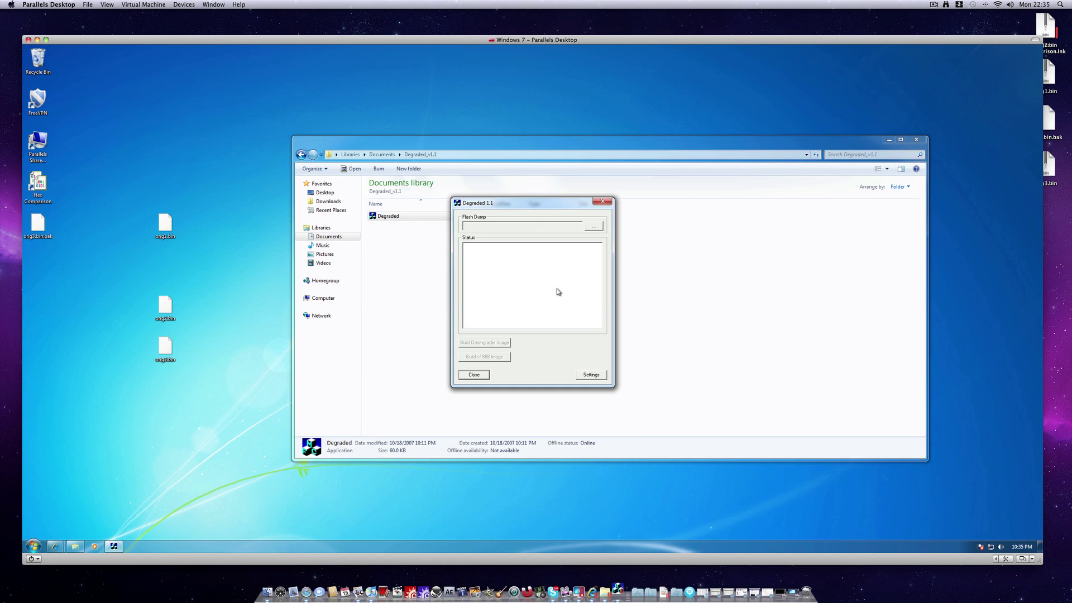
drag(605, 145, 523, 381)
click(808, 374)
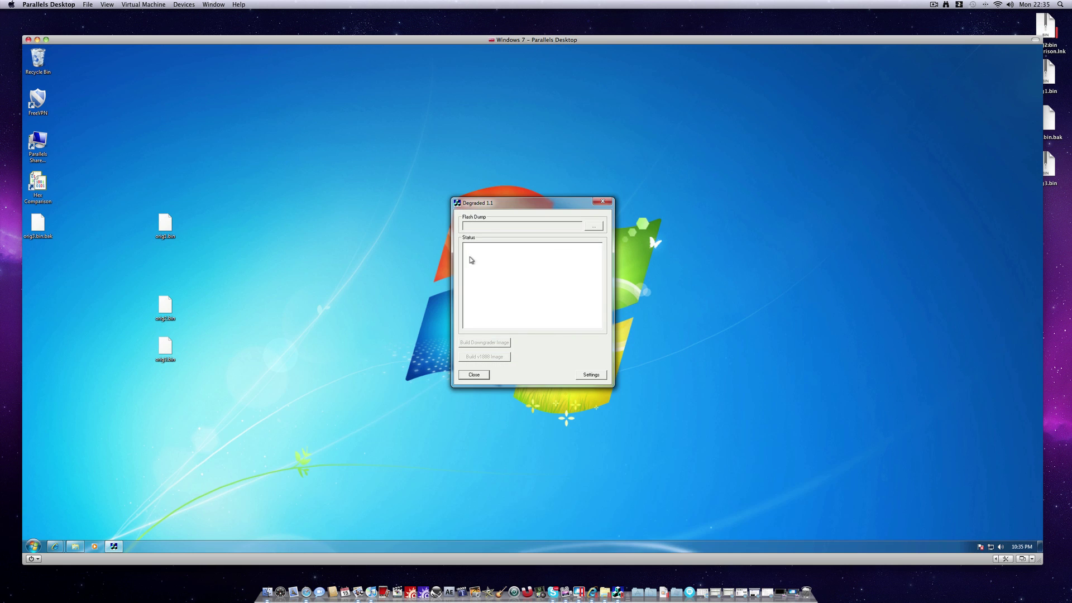
- In Degraded's settings, paste the 1BL key and set the File System Start to 39
drag(544, 206, 478, 186)
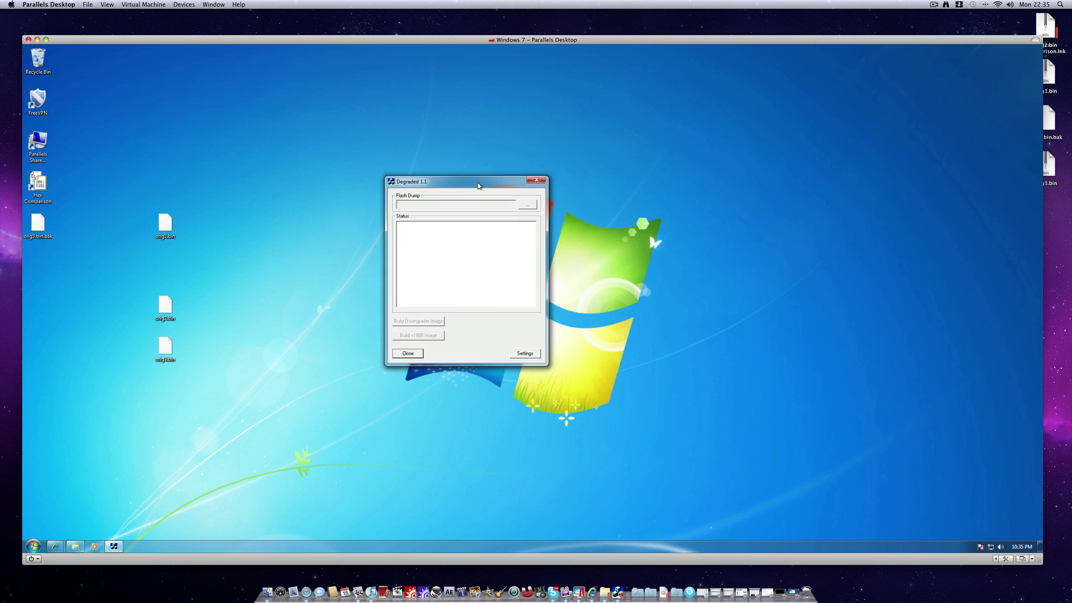
click(525, 354)
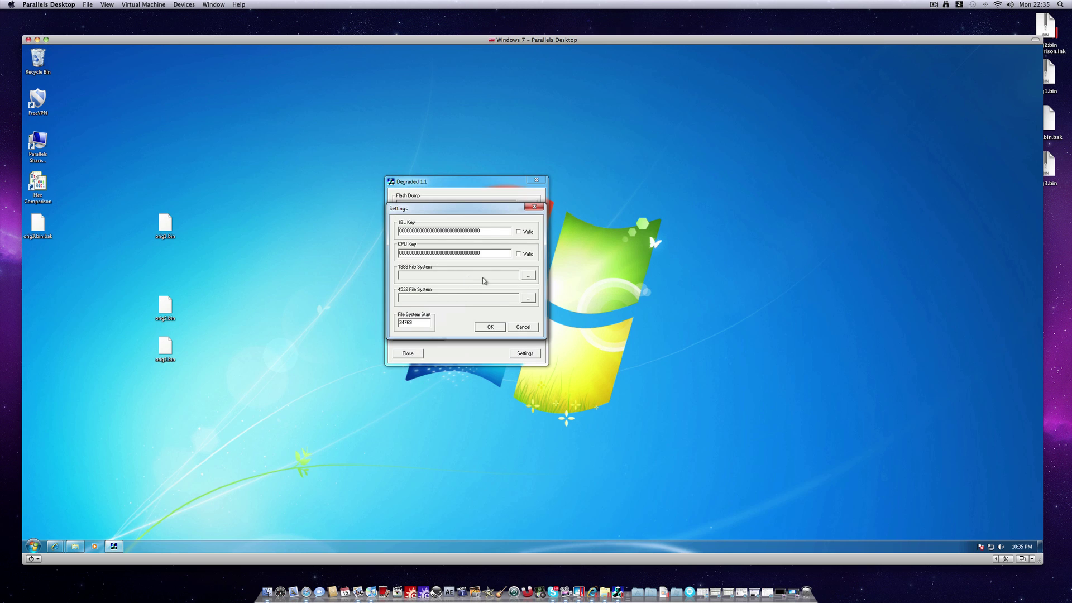
drag(491, 230, 346, 228)
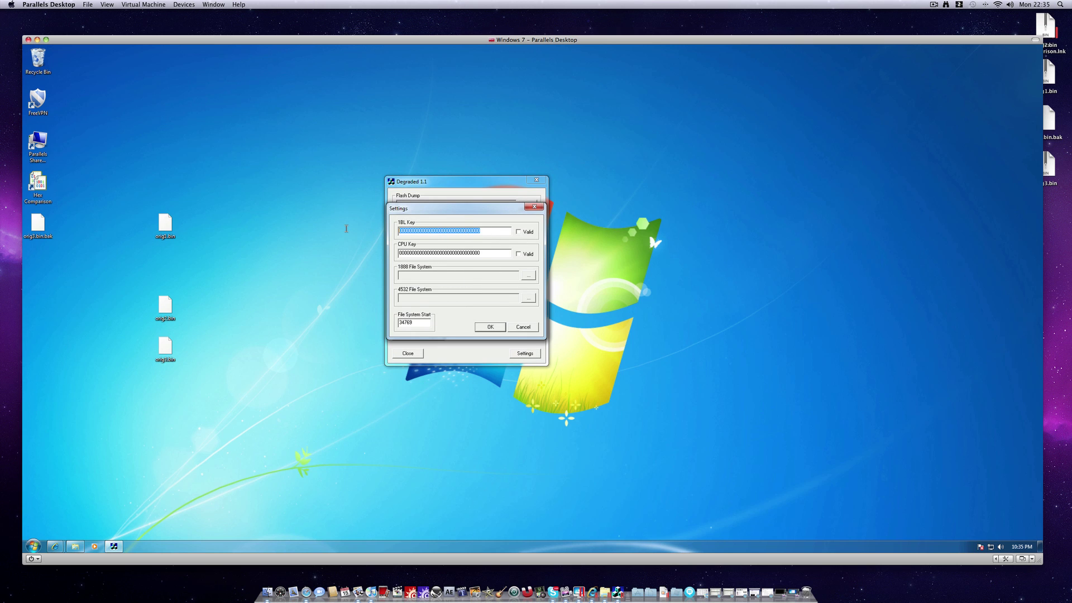
right_click(452, 230)
click(467, 267)
drag(425, 323, 359, 330)
text(39)
click(497, 327)
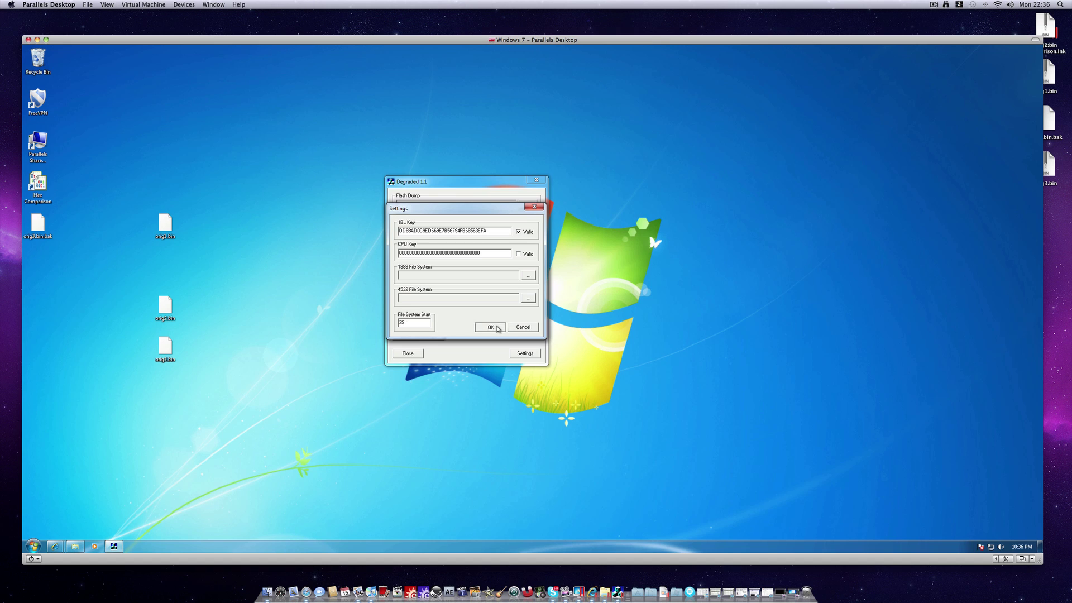
- Try to load orig1.bin from the Desktop as the flash dump
click(528, 205)
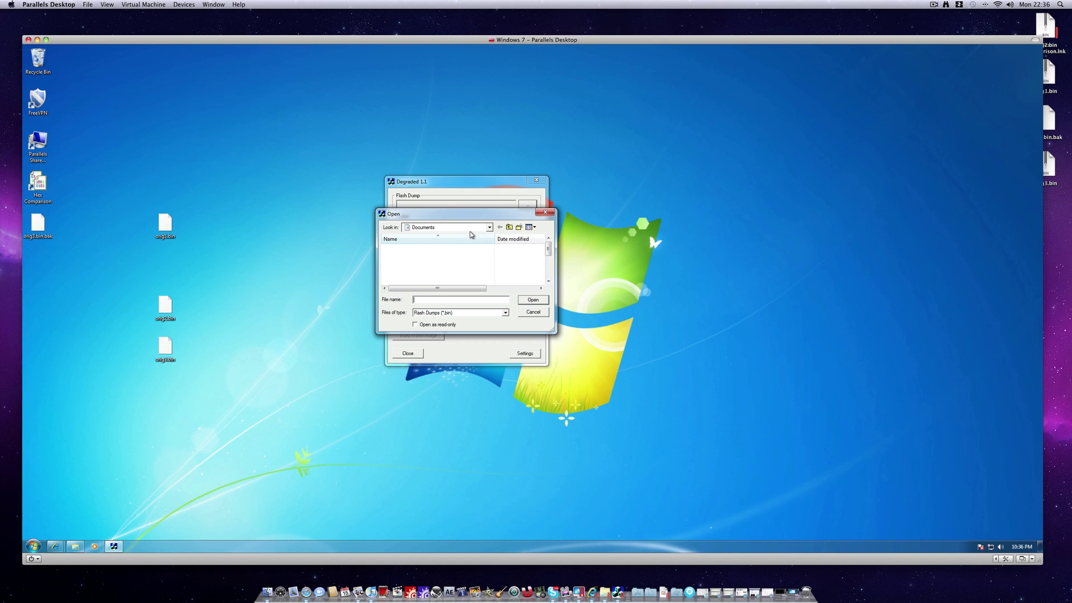
click(489, 228)
click(483, 231)
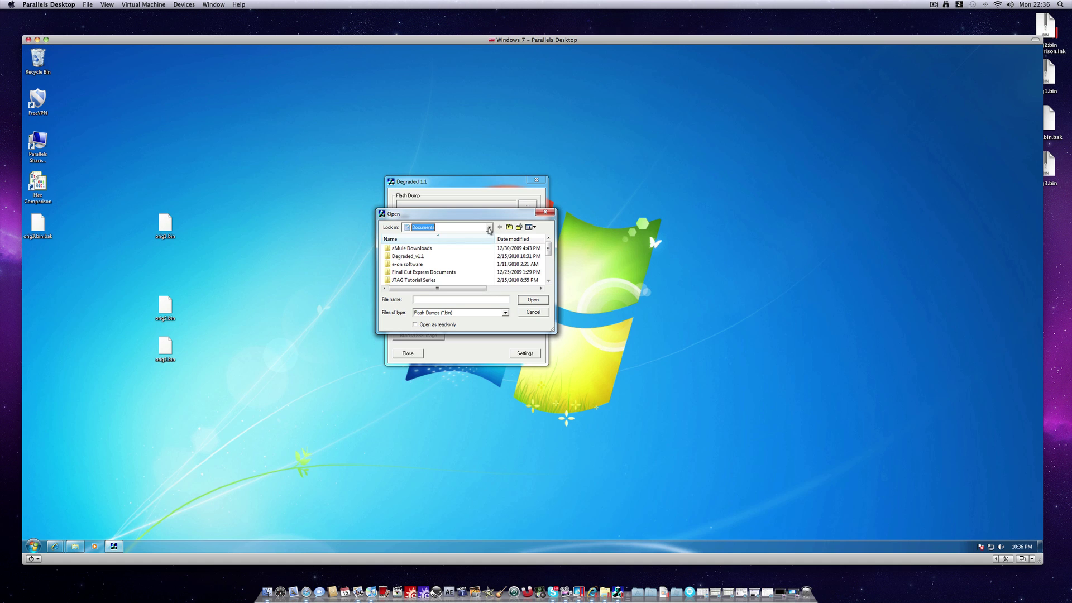
click(487, 229)
click(467, 236)
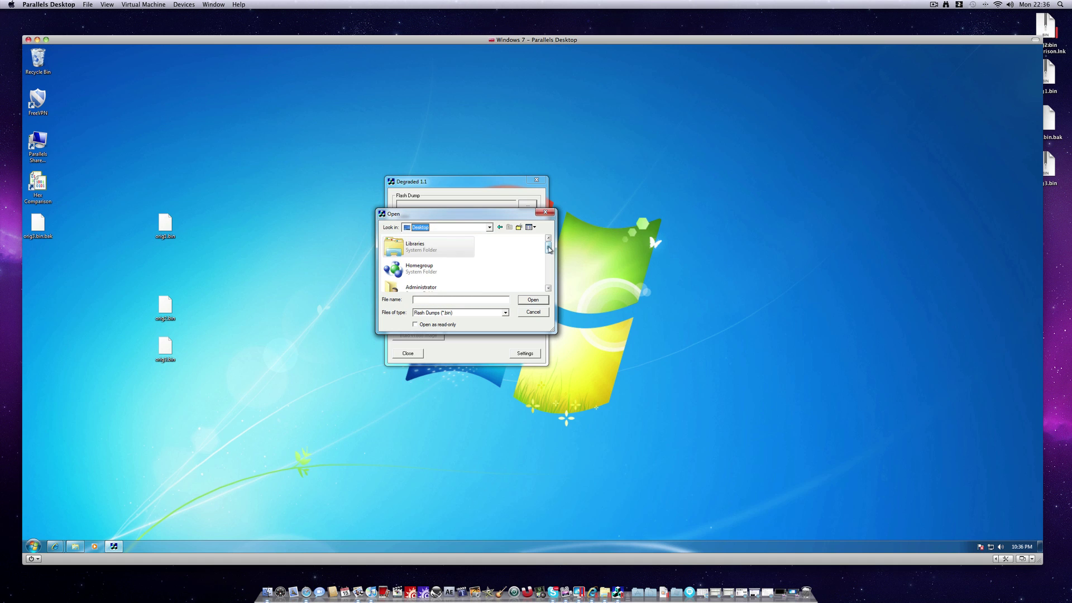
scroll(548, 264, down, 2)
scroll(547, 264, down, 3)
click(413, 256)
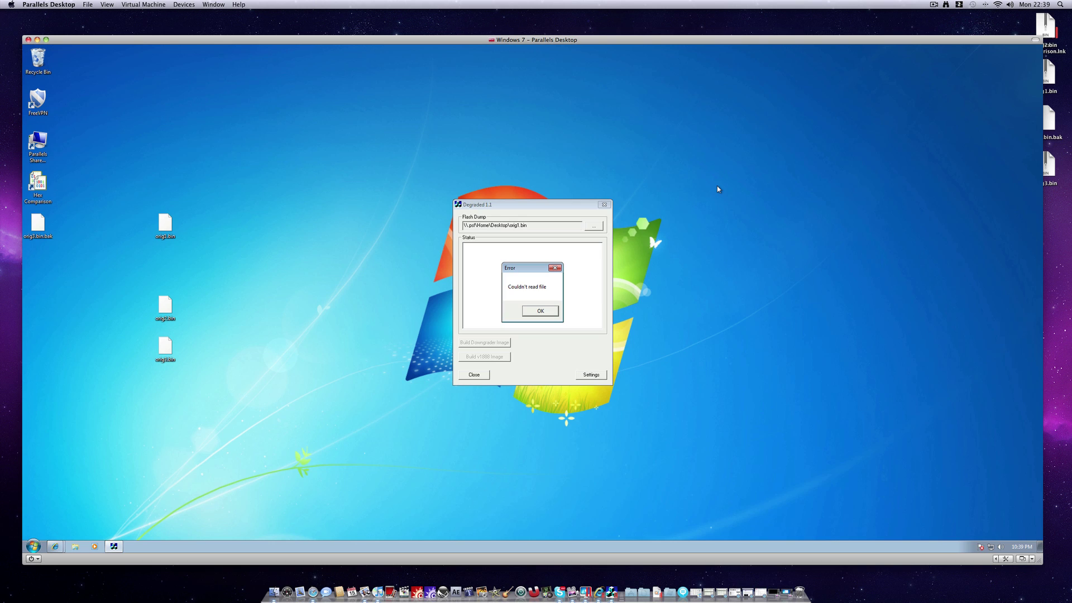
click(549, 311)
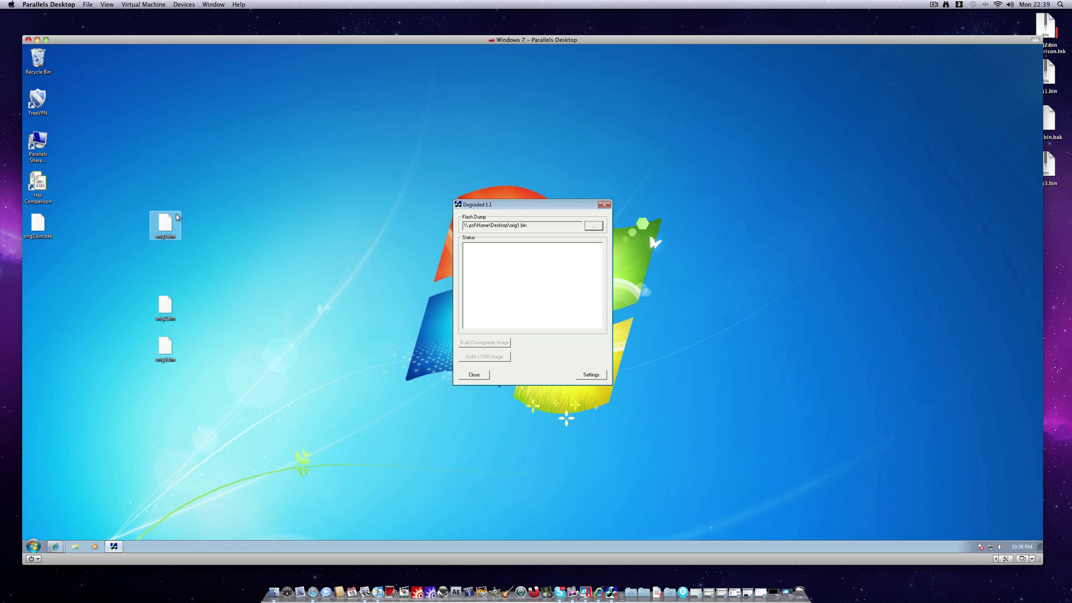
- Edit orig1.bin in Hex Comparison with ReadOnly off so its copyright text reads 2004-2005, save it, and close the editor
drag(169, 224, 36, 187)
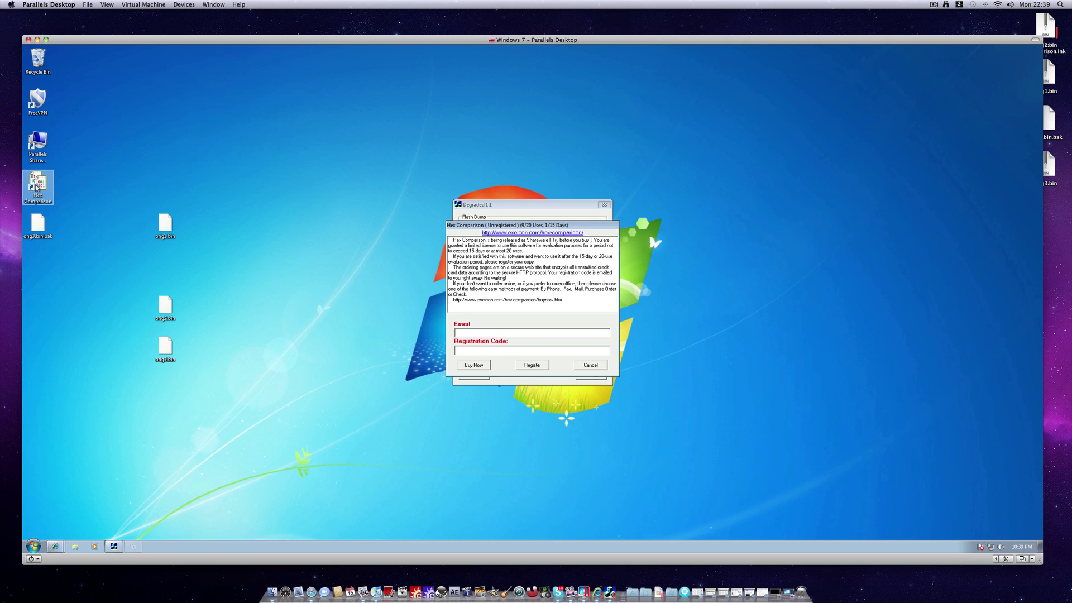
click(603, 368)
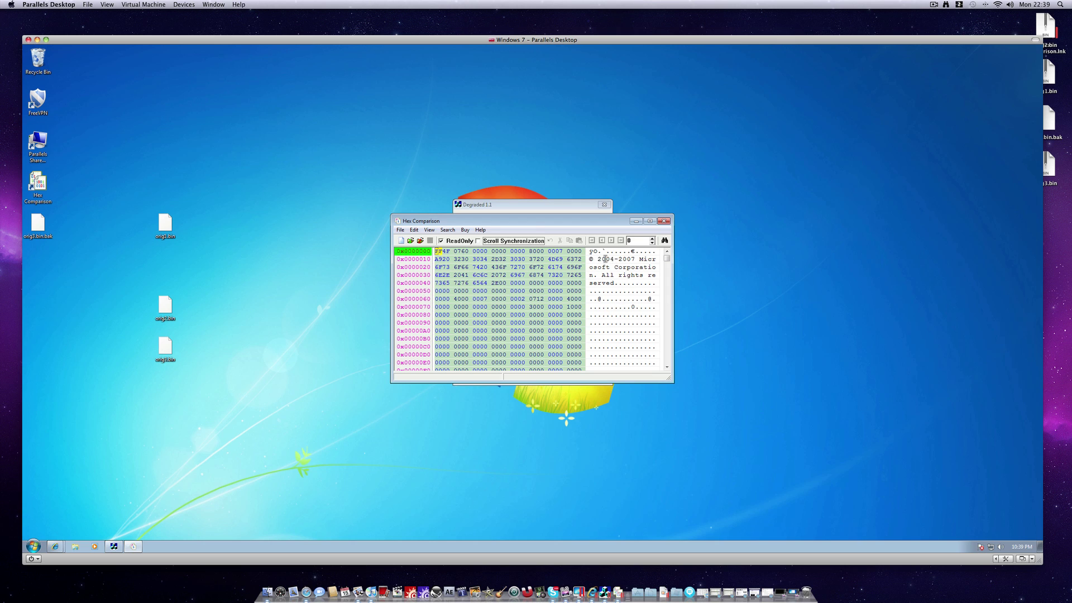
click(632, 259)
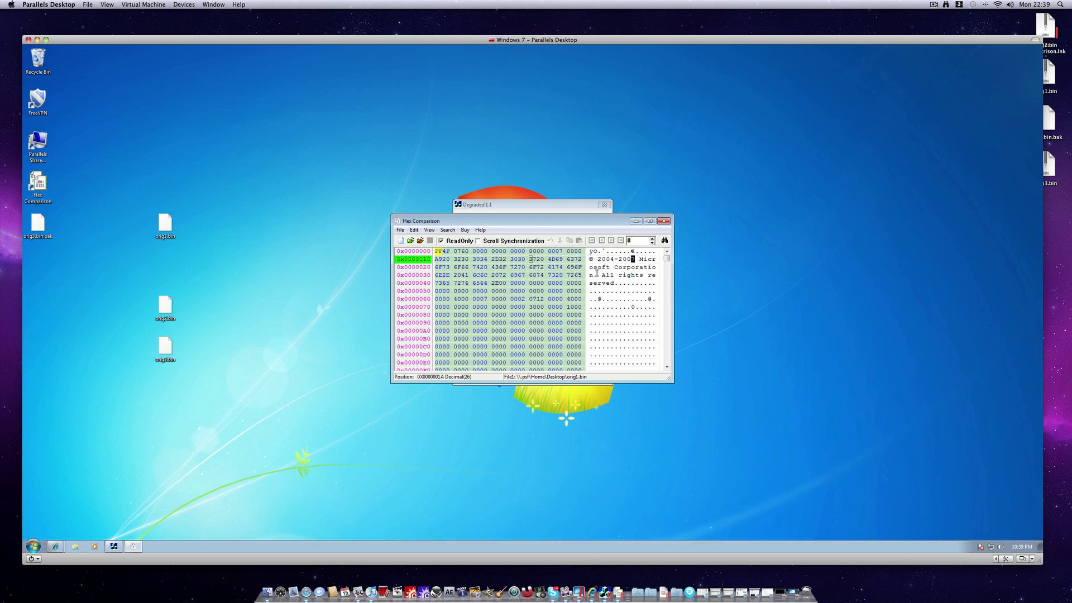
click(444, 240)
text(5)
click(430, 241)
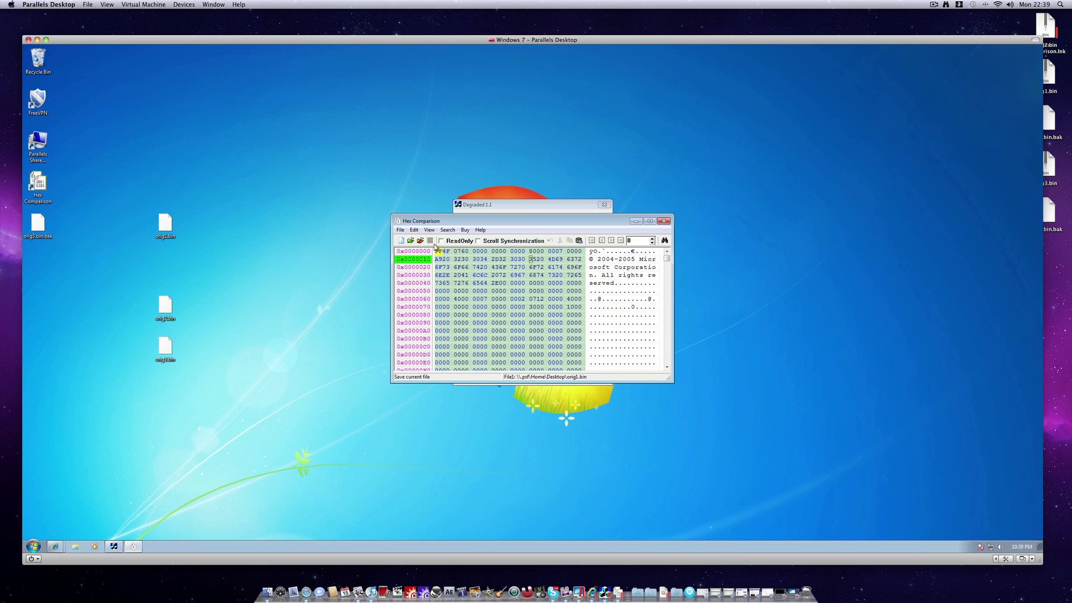
click(664, 221)
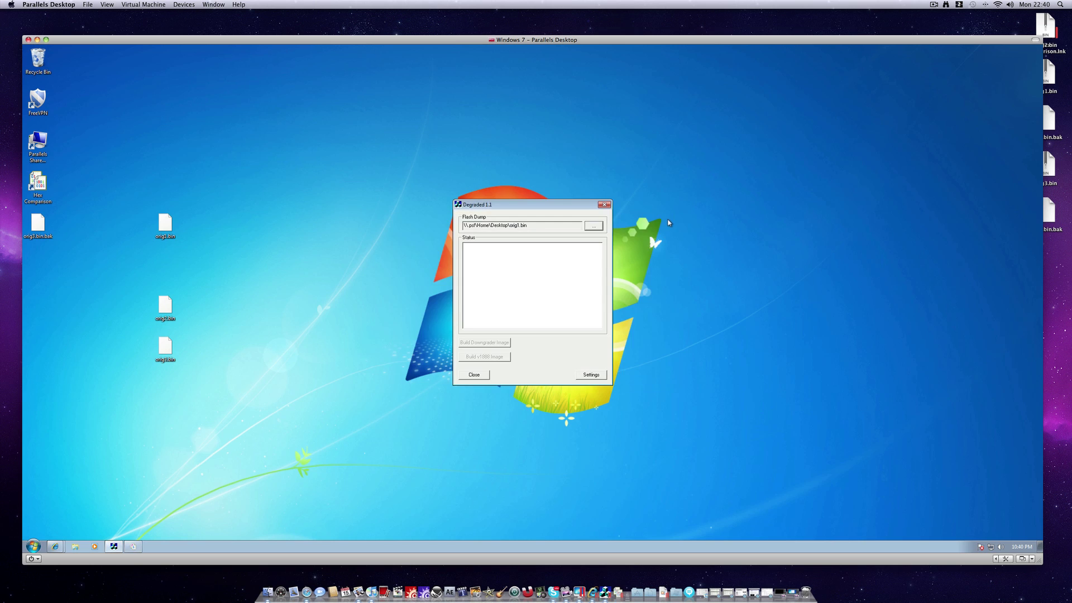
- Load the edited orig1.bin from the Desktop as the flash dump in Degraded
click(594, 225)
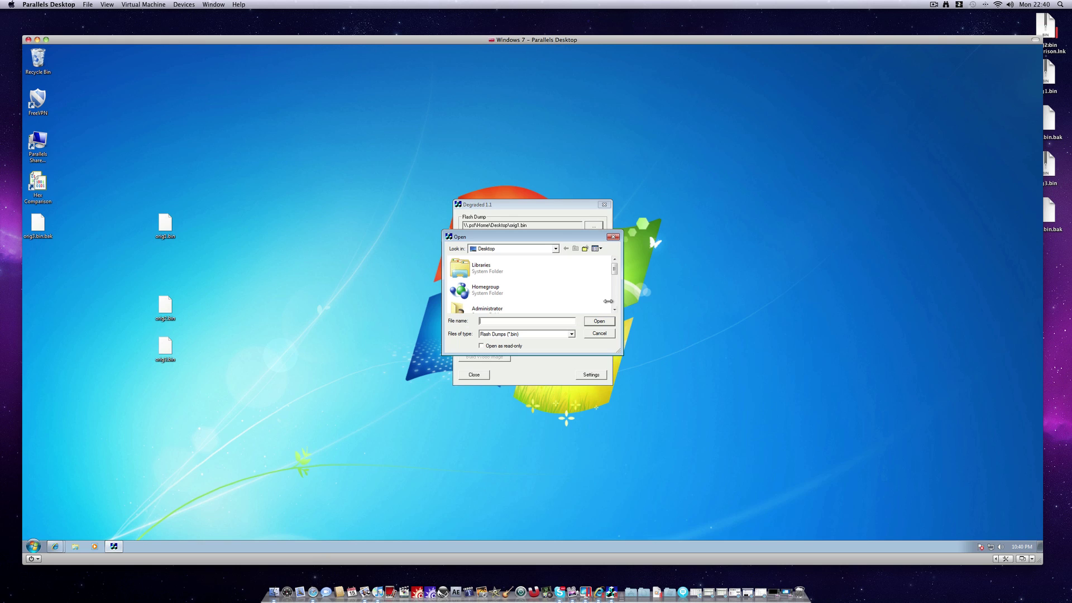
drag(614, 267, 615, 299)
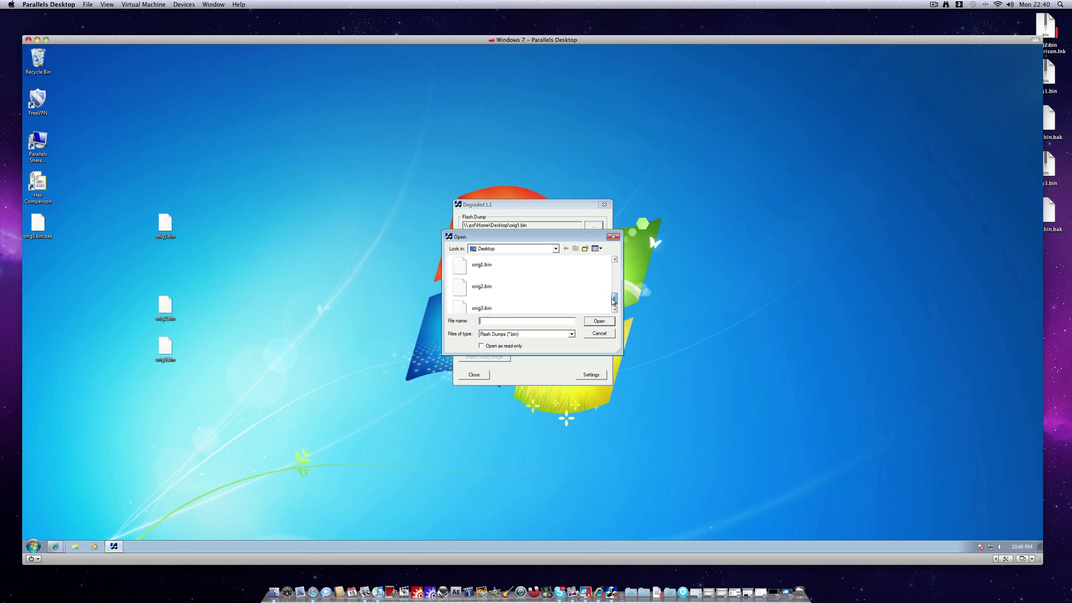
click(482, 263)
click(598, 321)
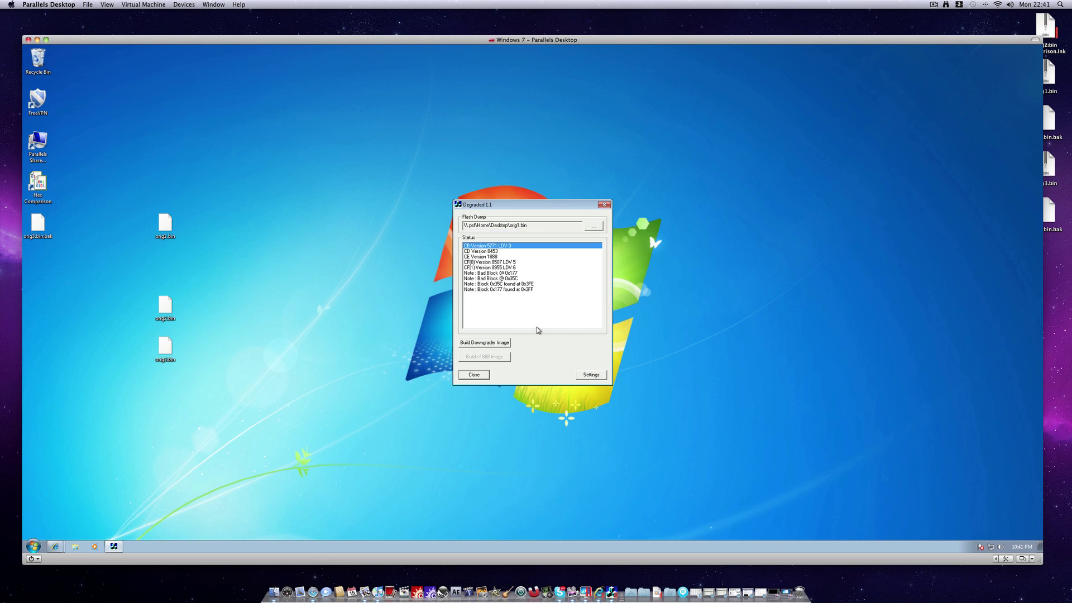